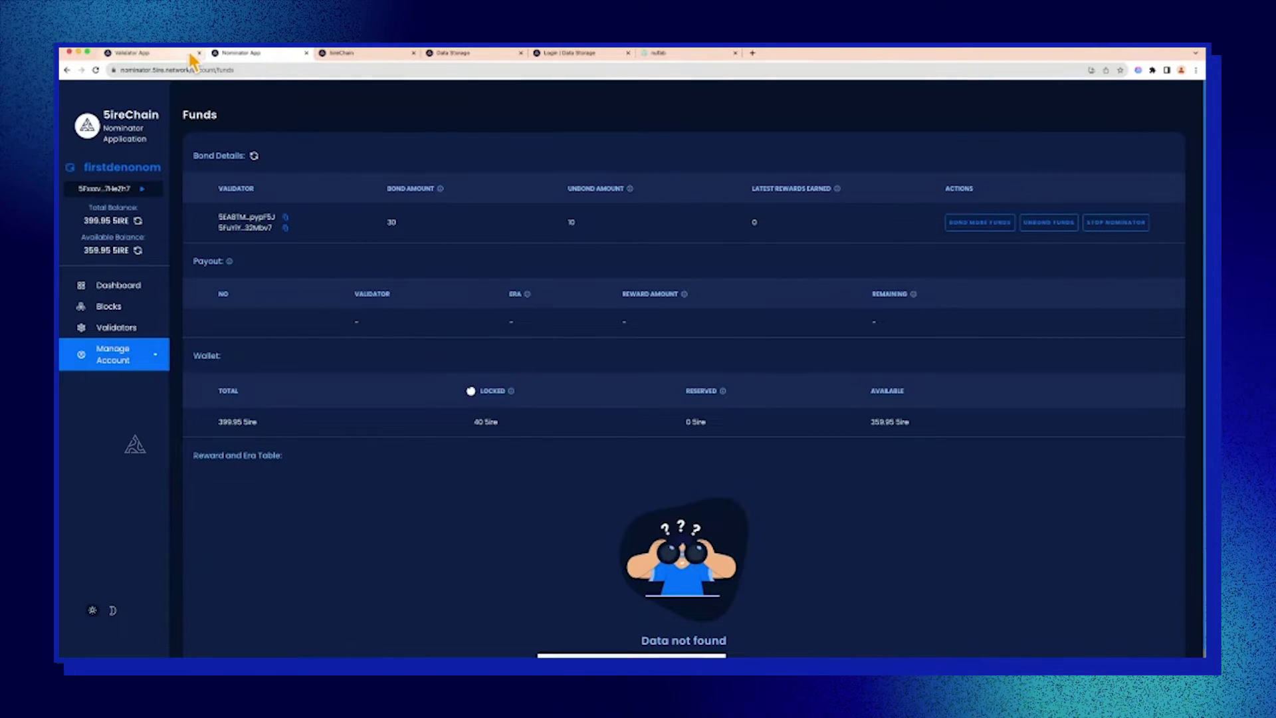
# Close the Nominator App and switch to the Validator App.
pyautogui.press('super+w')
pyautogui.click(181, 69)
pyautogui.click(178, 56)
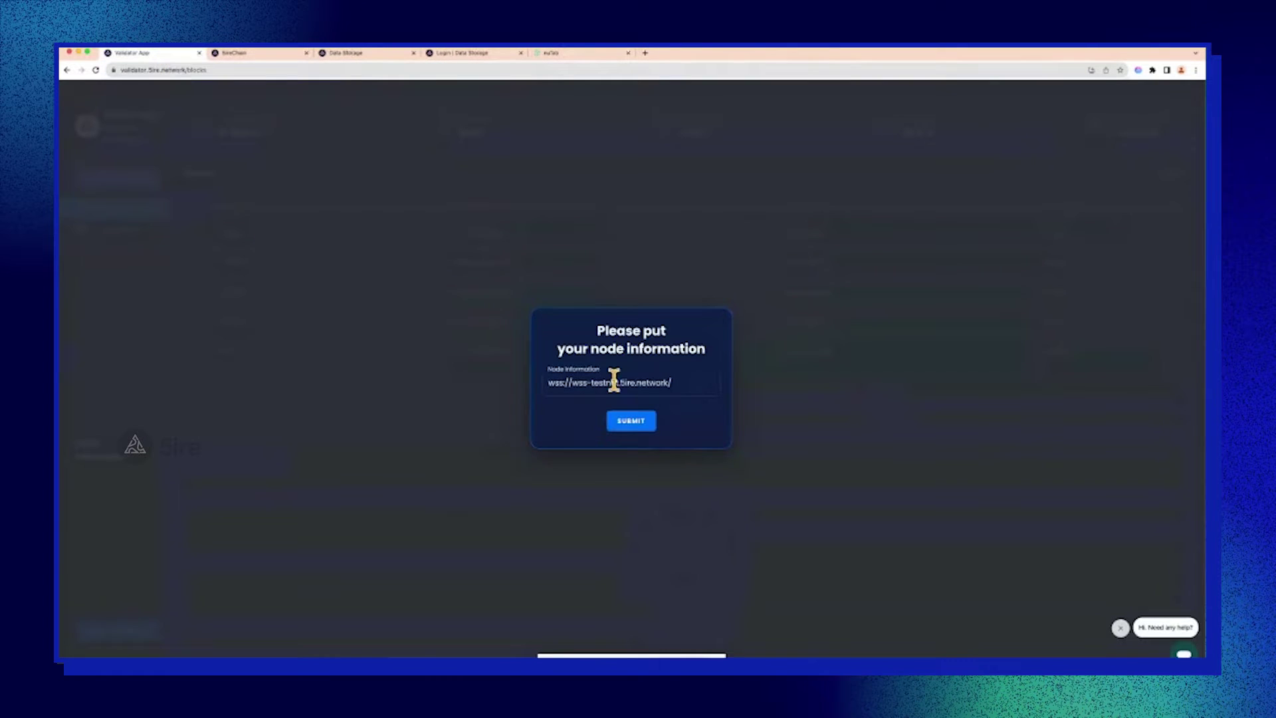
# Submit the testnet node address and connect the wallet, approving its access.
pyautogui.click(628, 425)
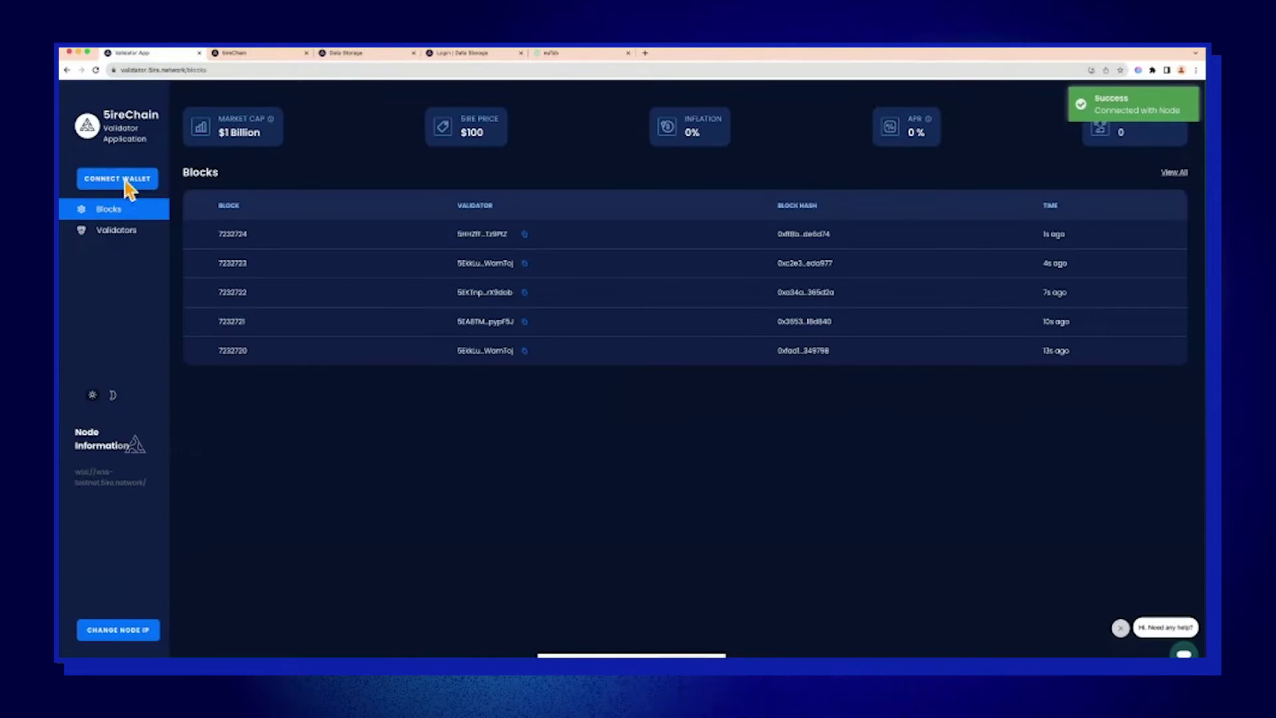
pyautogui.click(131, 181)
pyautogui.click(1091, 277)
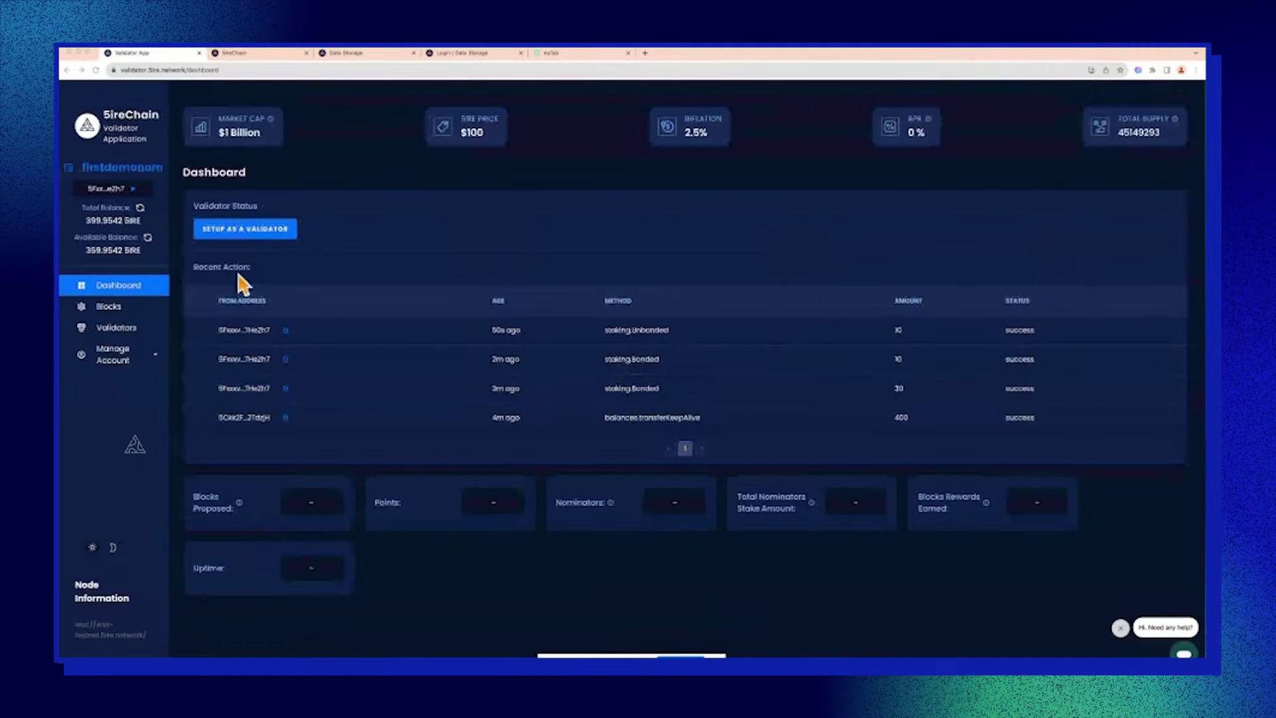
# Begin Setup as a Validator and generate a new rotate key into its field.
pyautogui.click(270, 246)
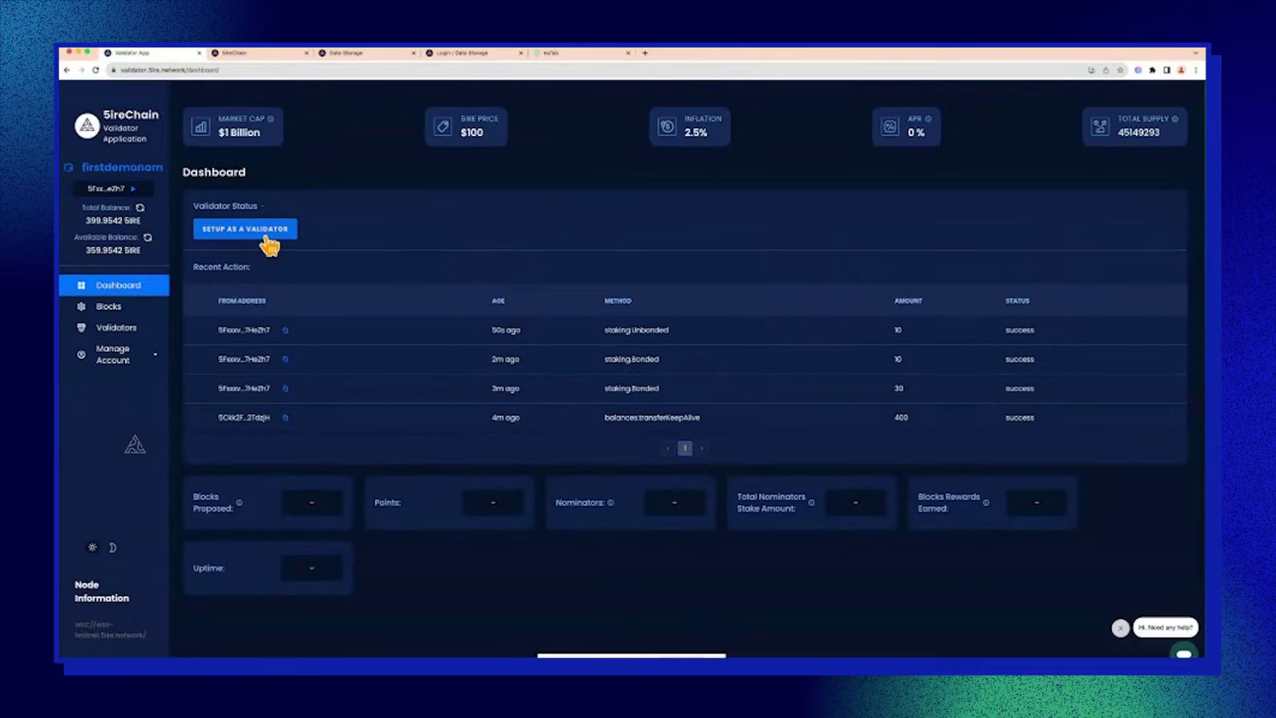
pyautogui.click(269, 232)
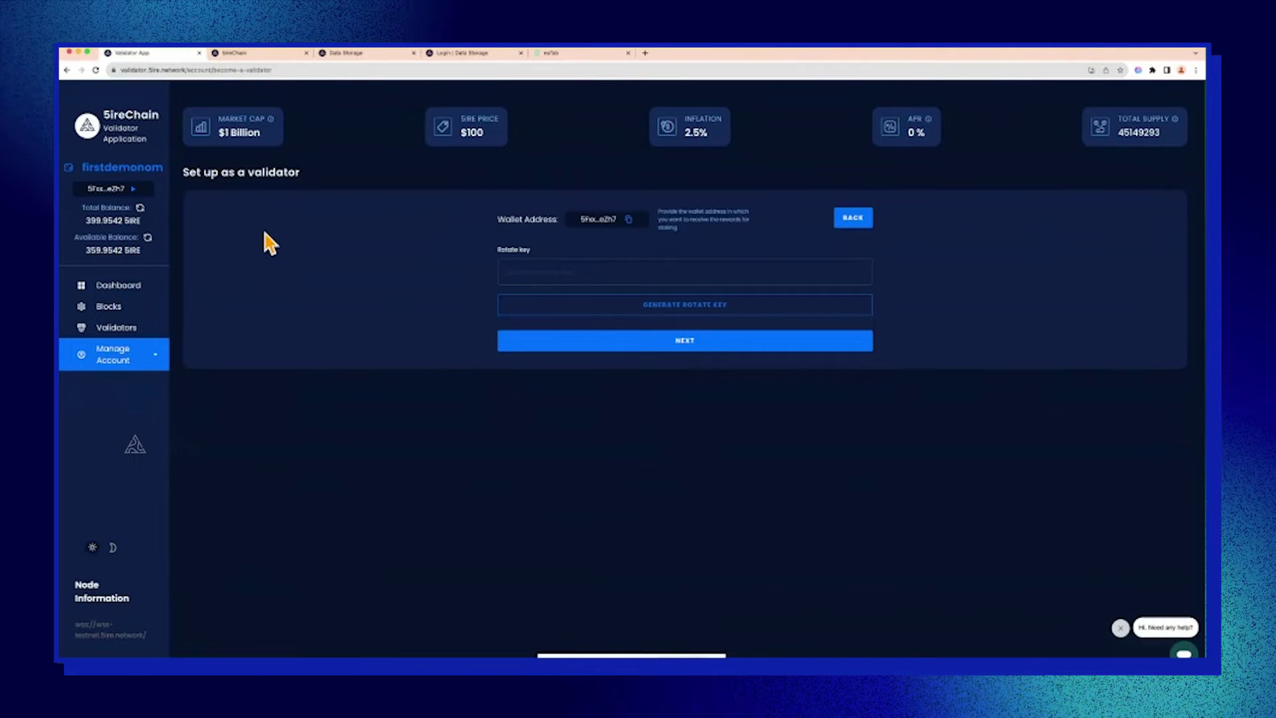
pyautogui.click(566, 272)
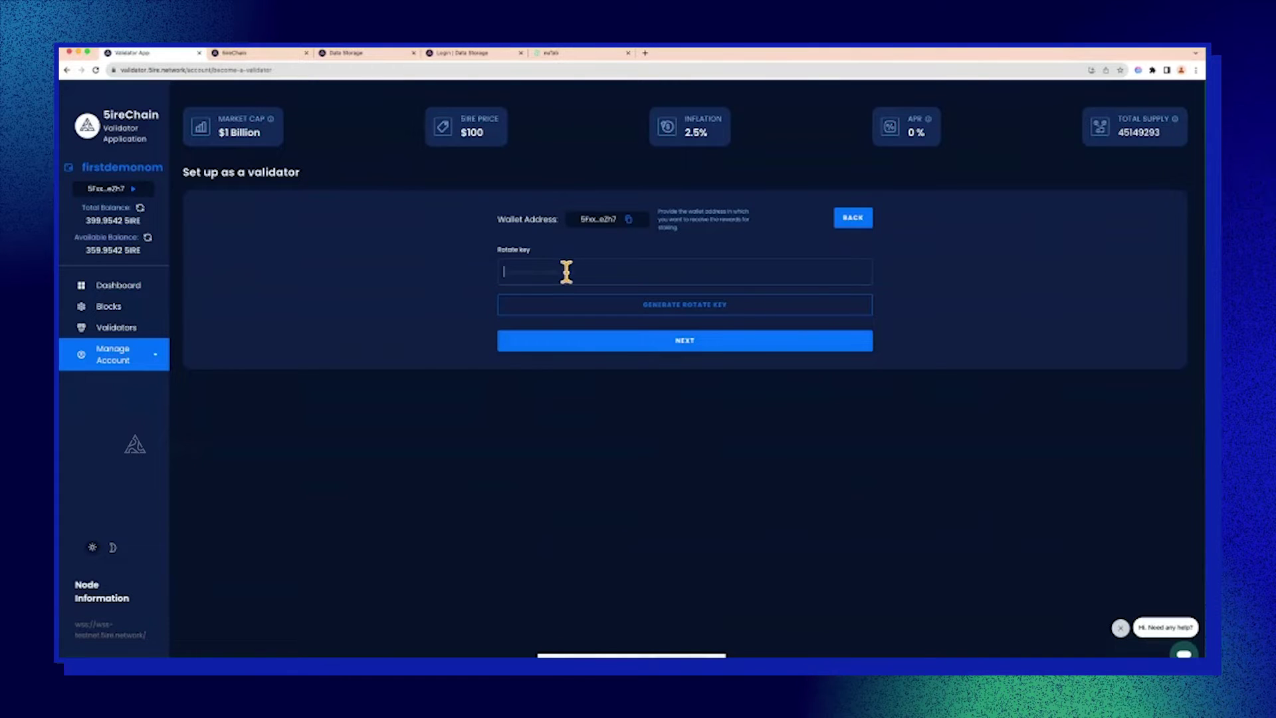
pyautogui.click(682, 309)
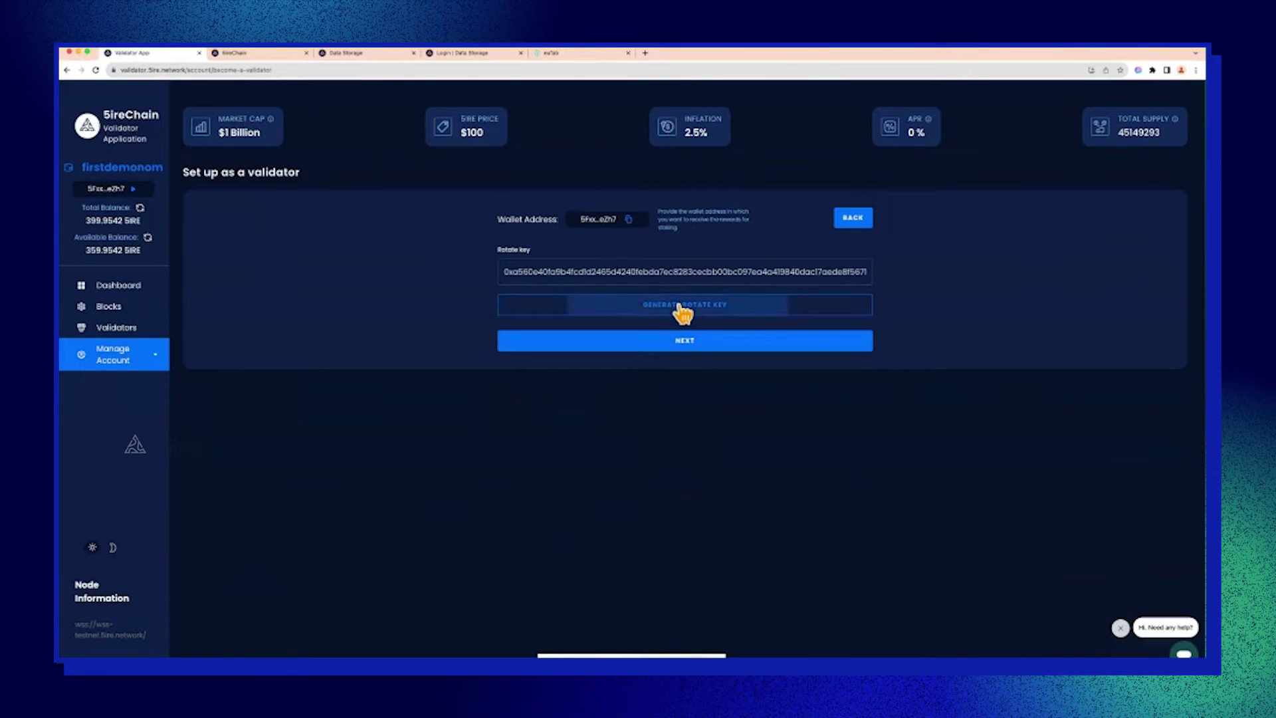
pyautogui.click(667, 344)
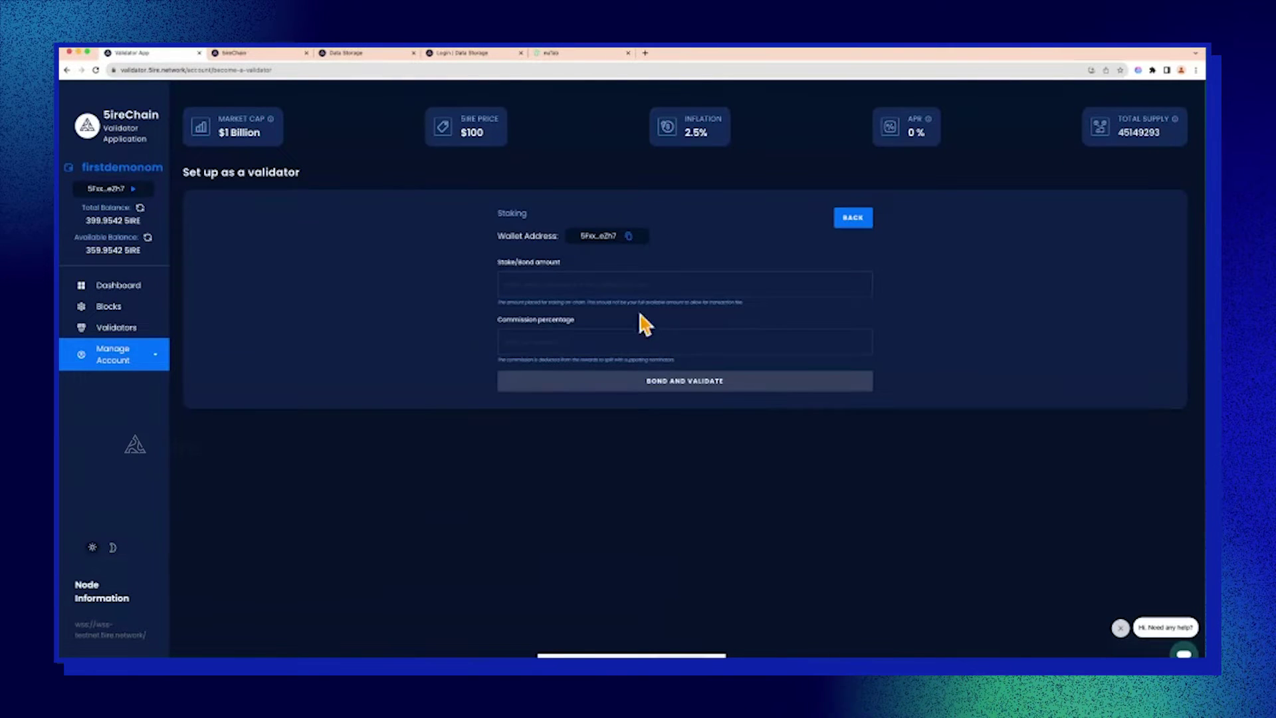
pyautogui.click(621, 284)
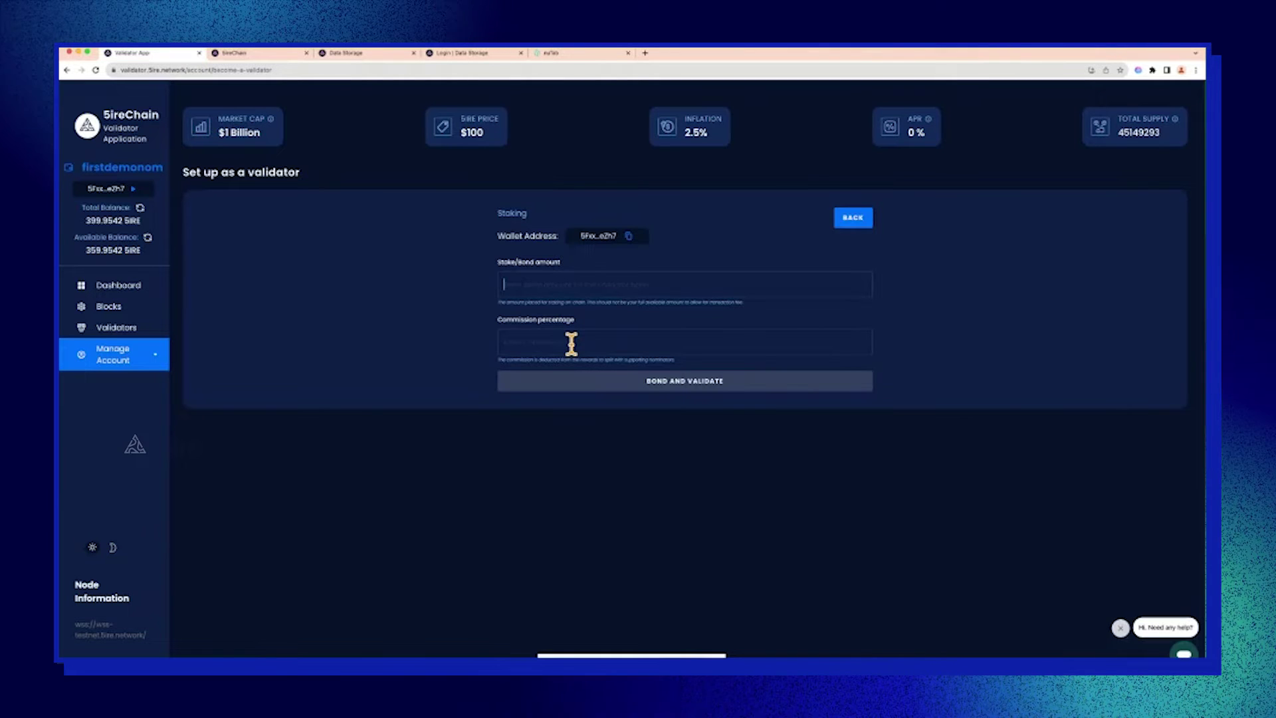
# Enter 3 as the validator's commission percentage on the Staking step.
pyautogui.click(571, 343)
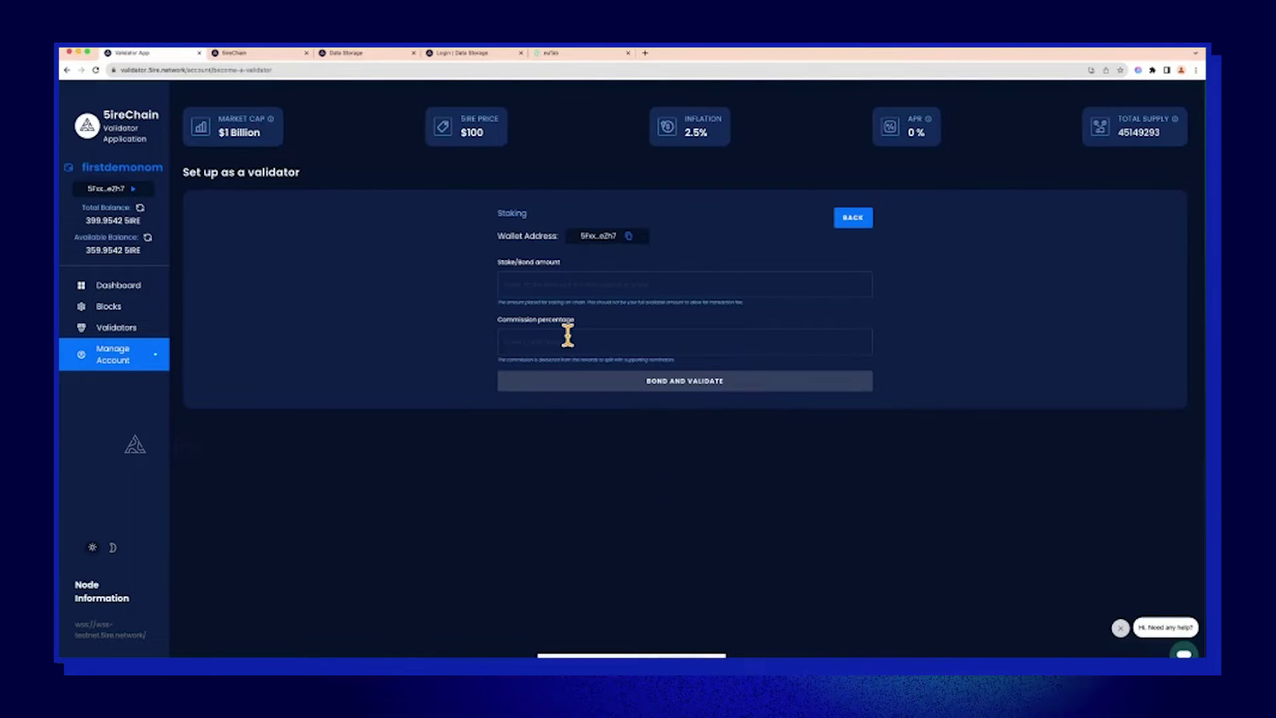
pyautogui.write('3')
pyautogui.click(547, 283)
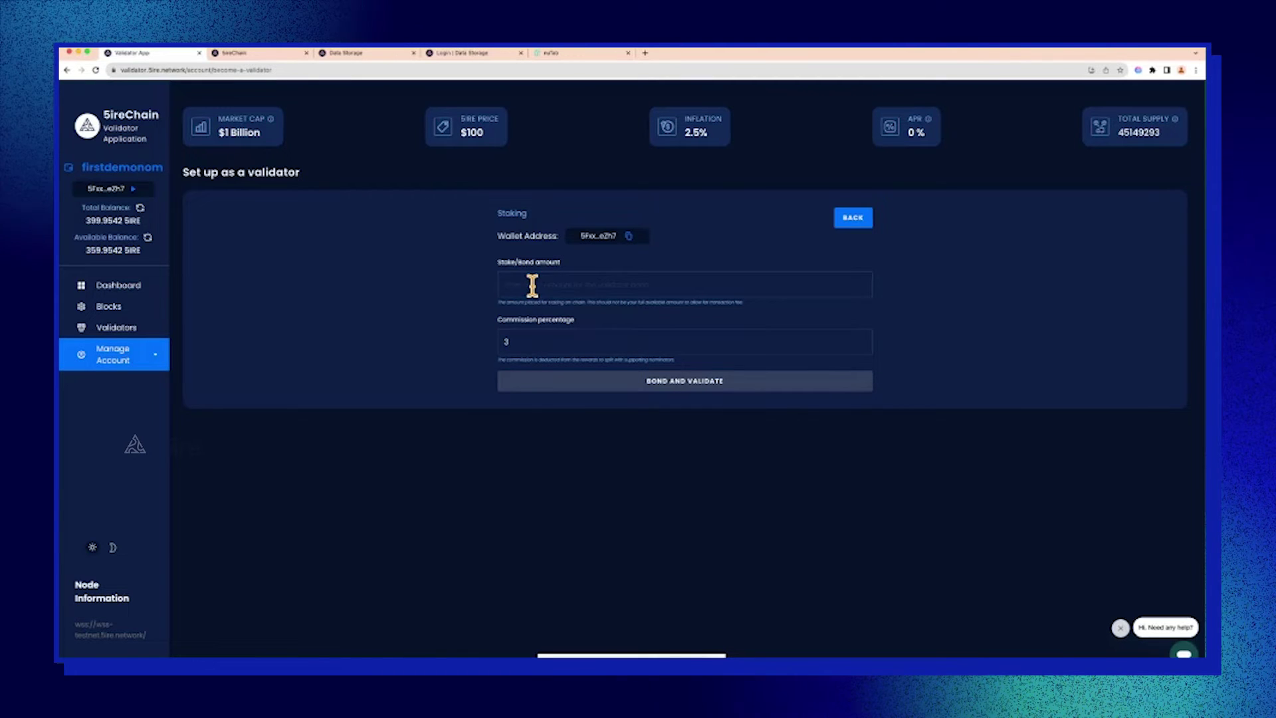
# Bond 200 via Bond and Validate, approving in the wallet and retrying once.
pyautogui.write('200')
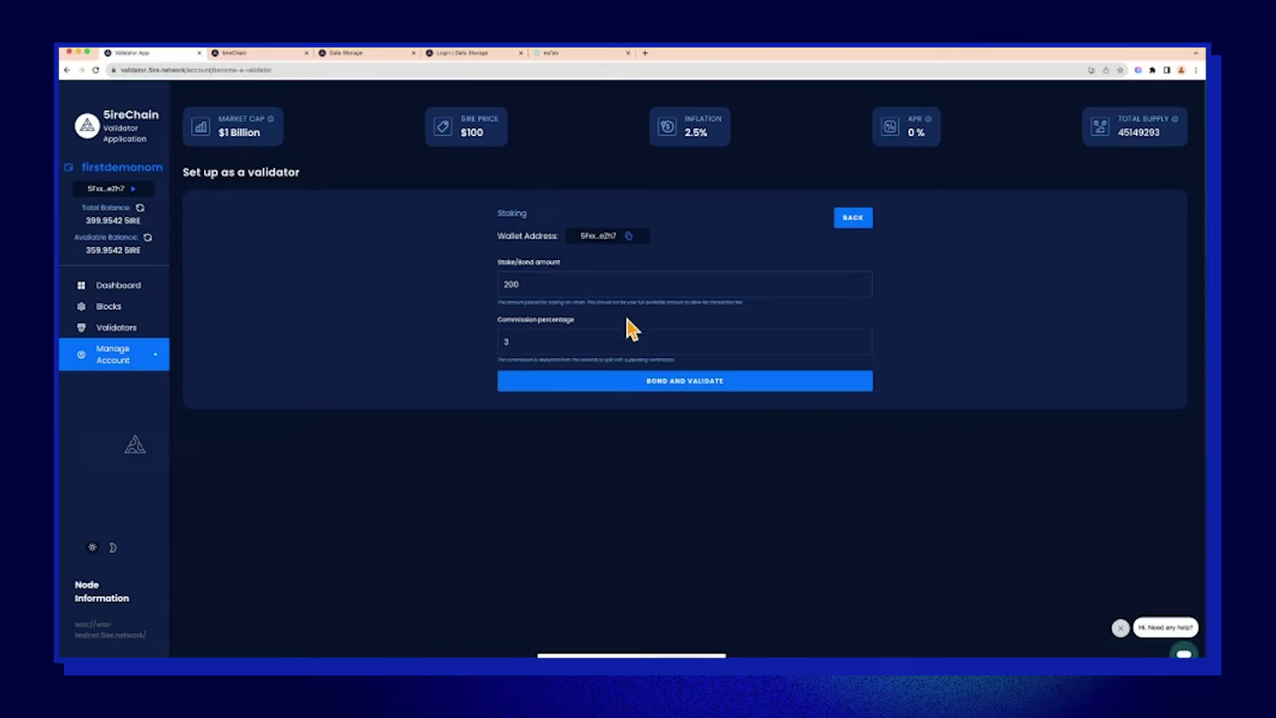
pyautogui.click(644, 387)
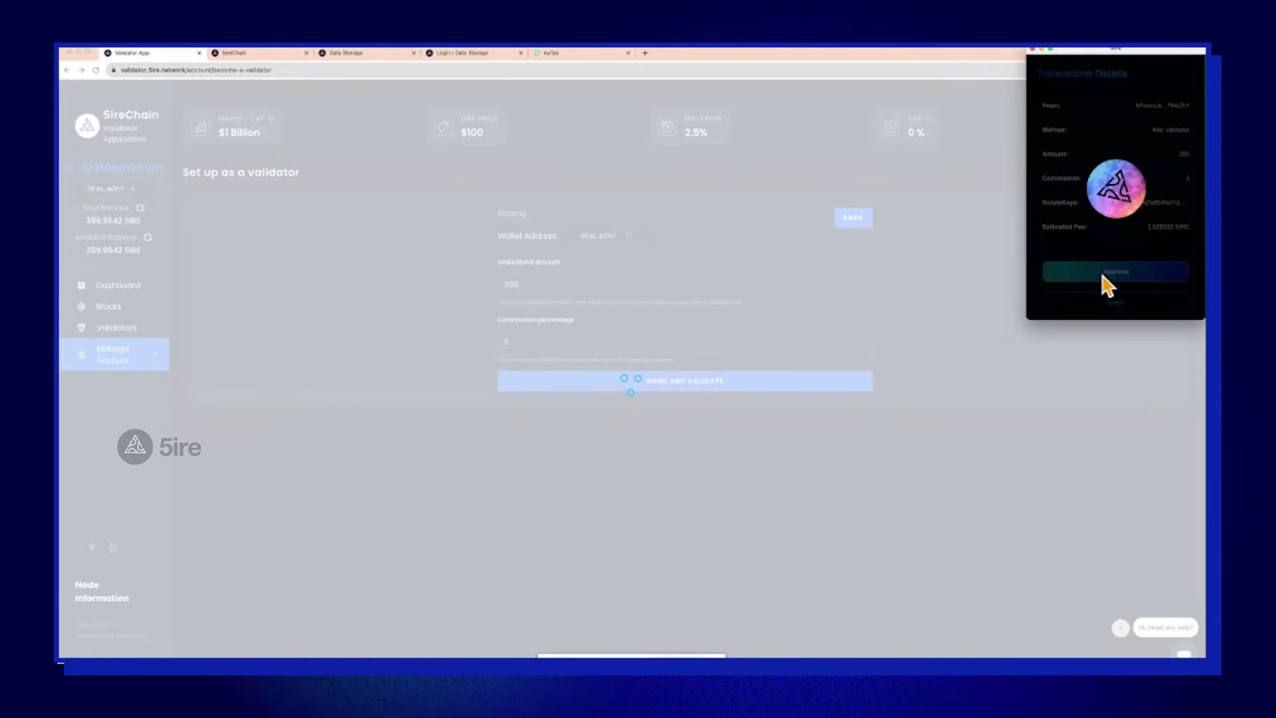
pyautogui.click(1105, 271)
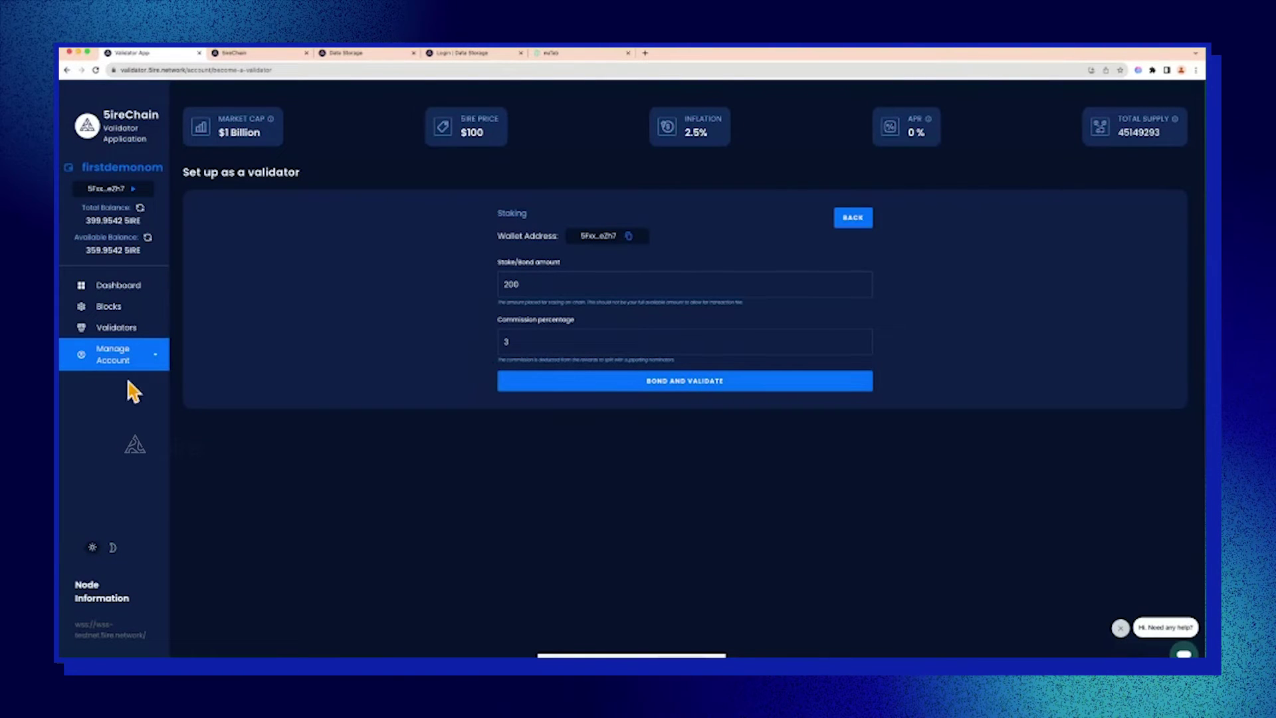
pyautogui.click(582, 390)
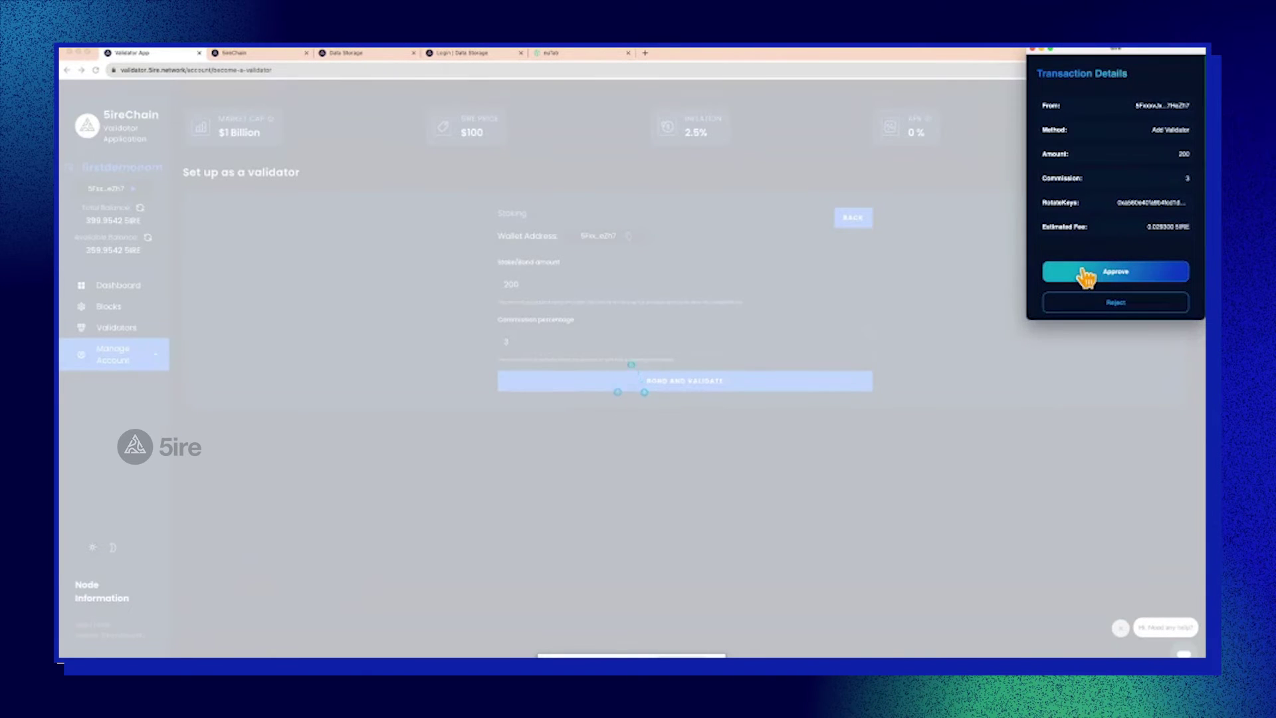
pyautogui.click(1082, 270)
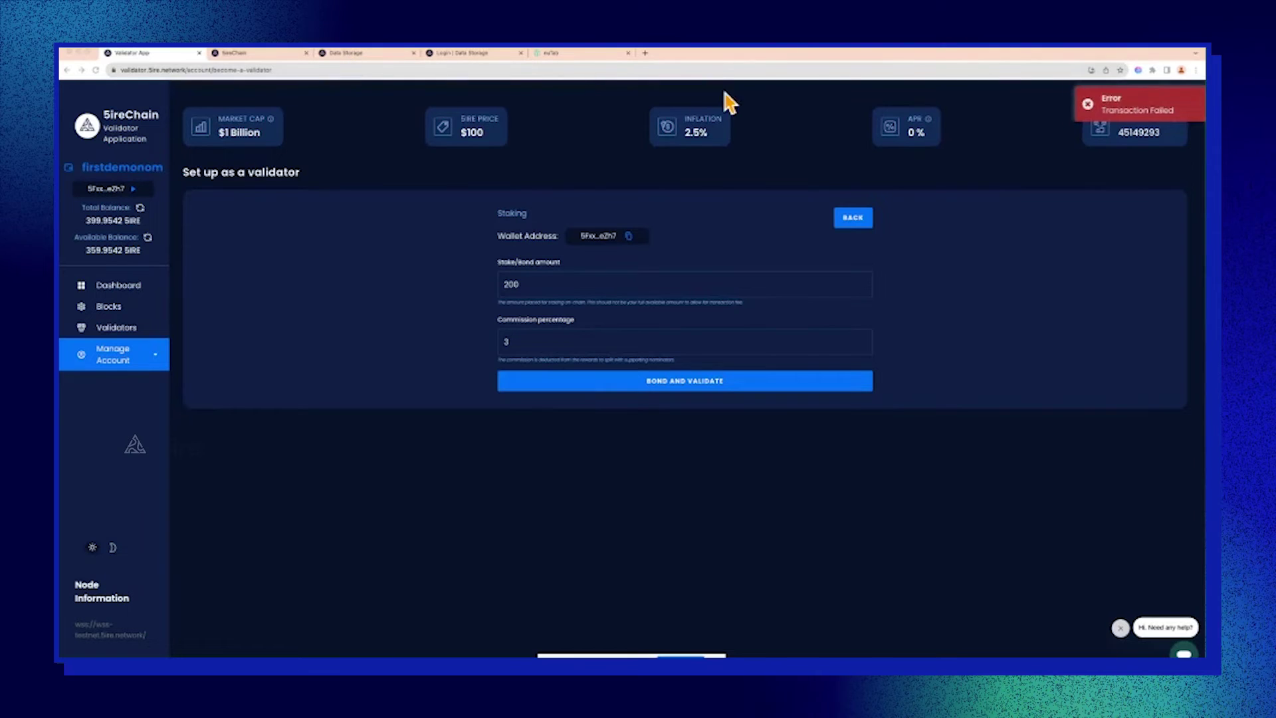
# Check the wallet, then return to the rotate key step and generate a fresh key.
pyautogui.click(1138, 71)
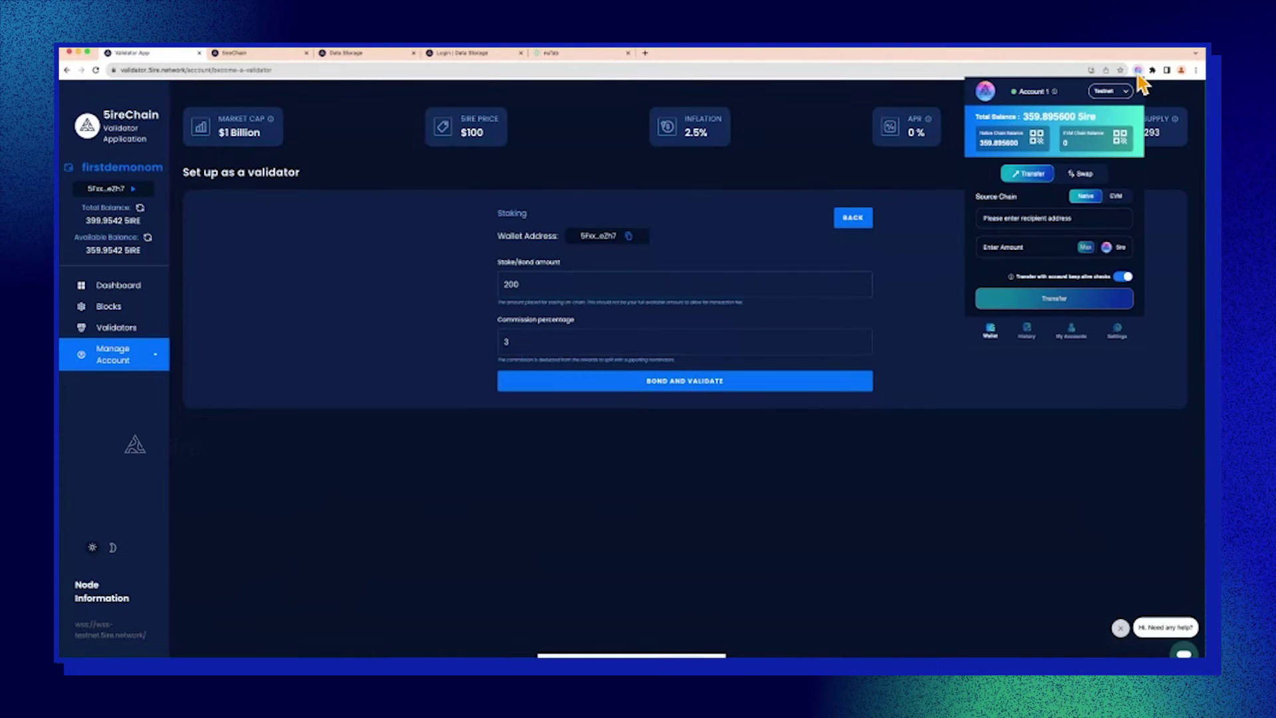
pyautogui.click(857, 225)
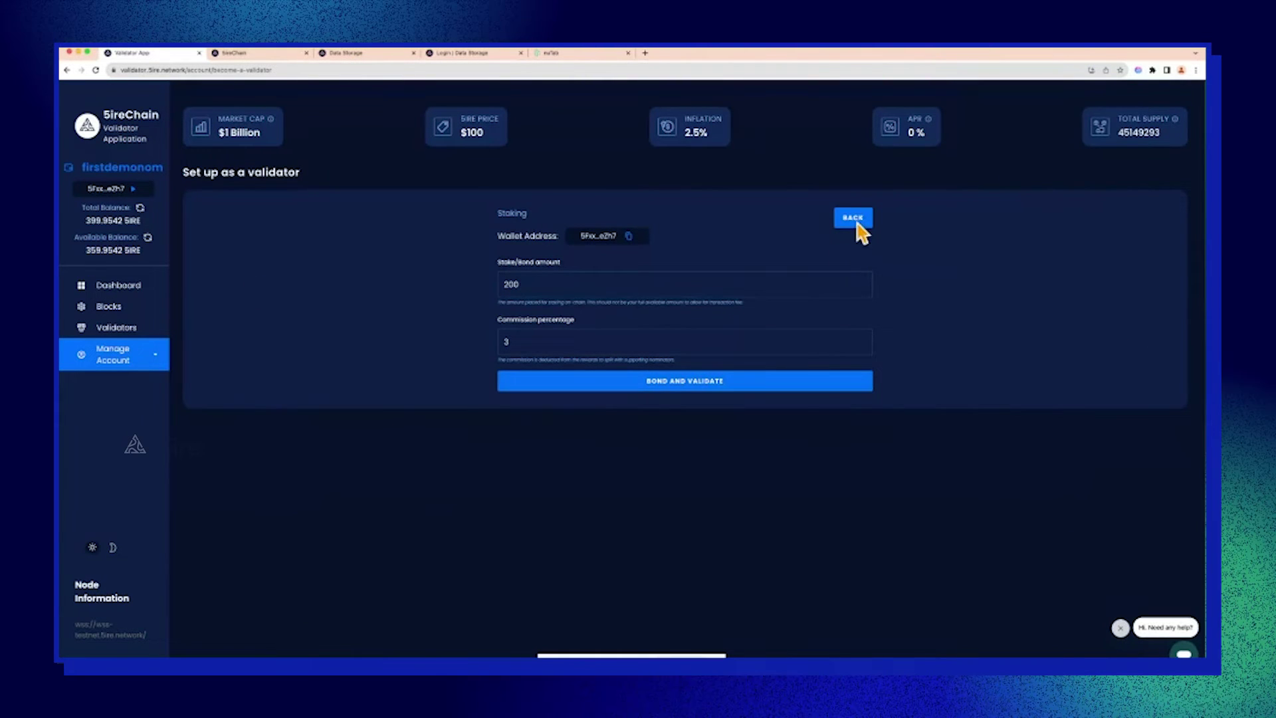
pyautogui.click(857, 221)
pyautogui.click(726, 272)
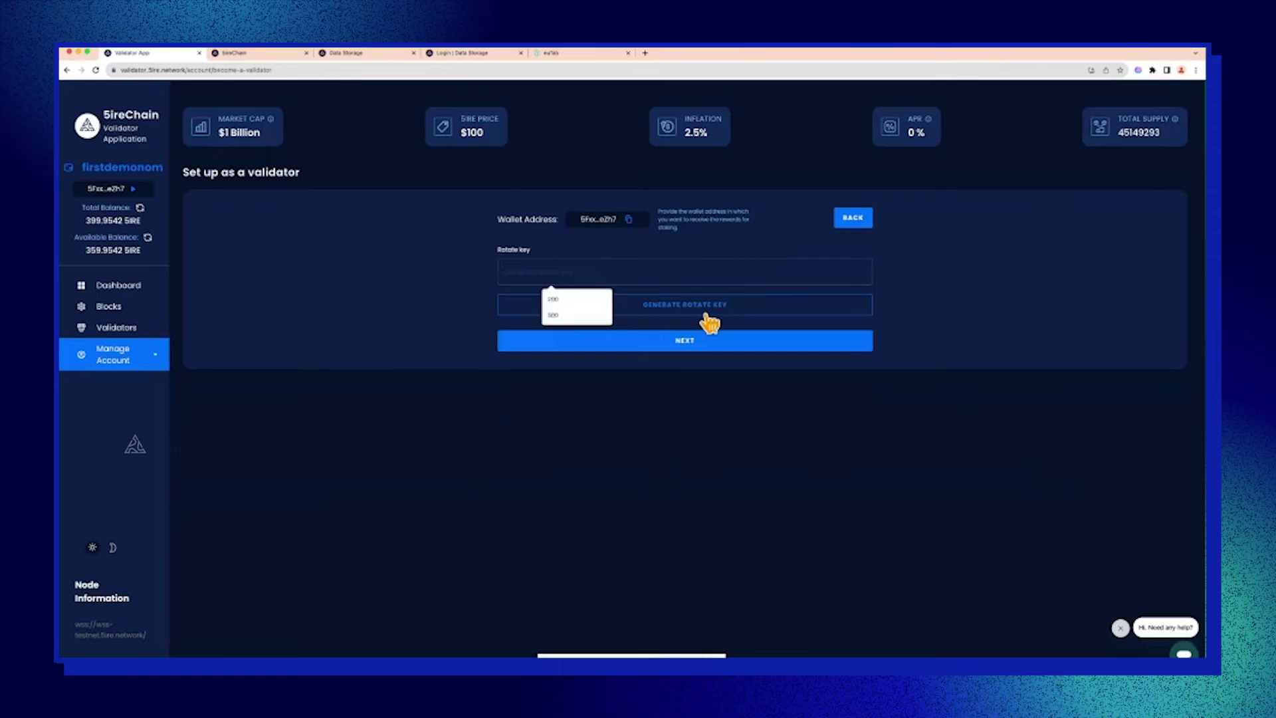
pyautogui.click(706, 312)
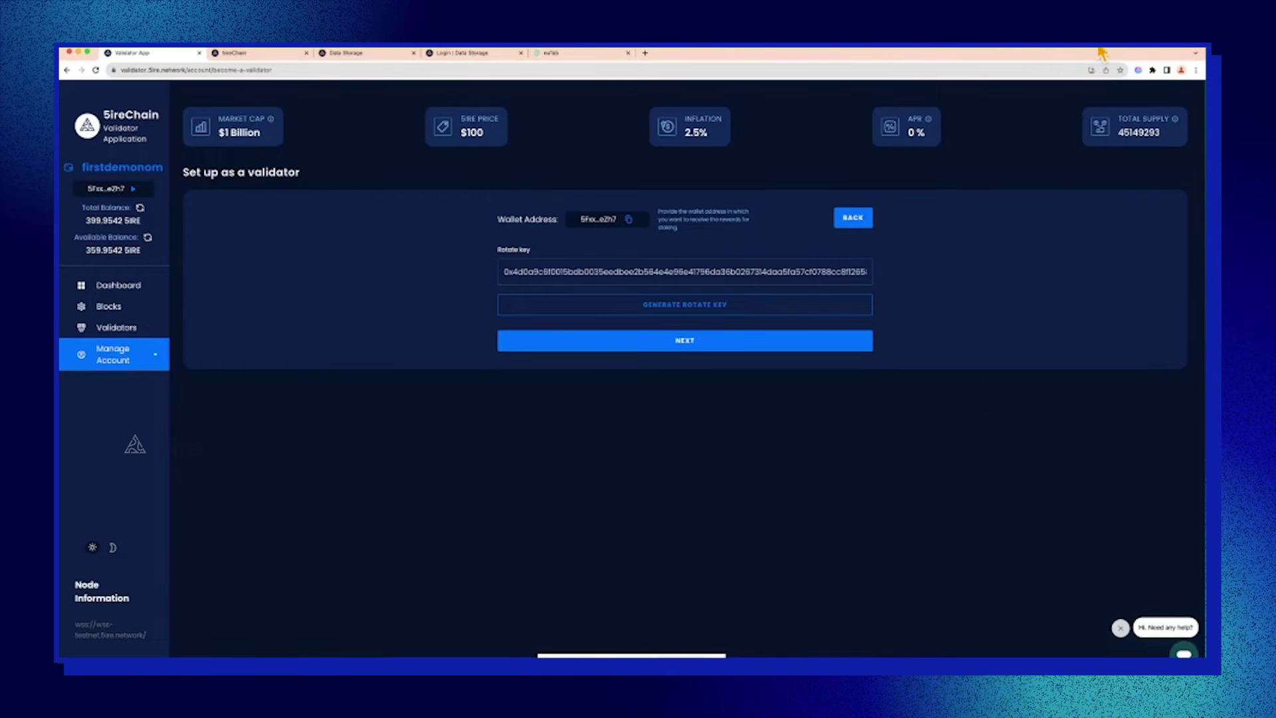
# Make Account 2 the active account in the 5ire Wallet extension.
pyautogui.click(1152, 70)
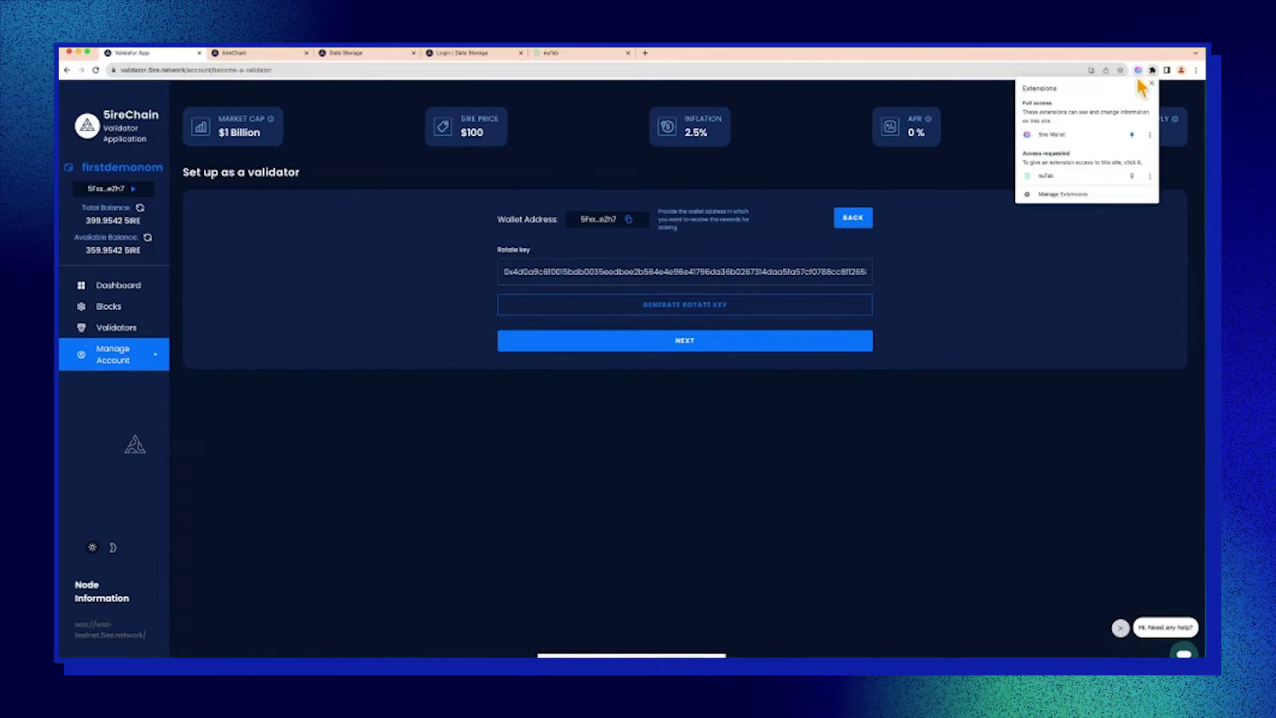
pyautogui.click(1138, 70)
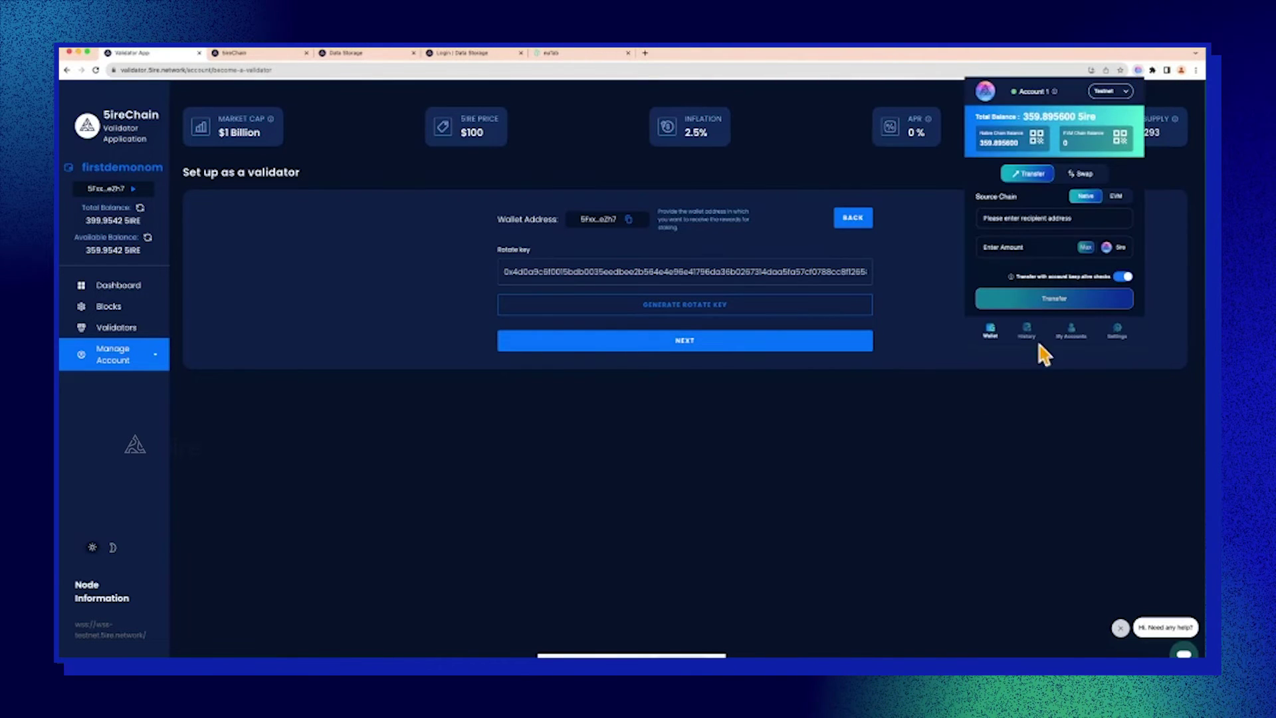
pyautogui.click(1067, 331)
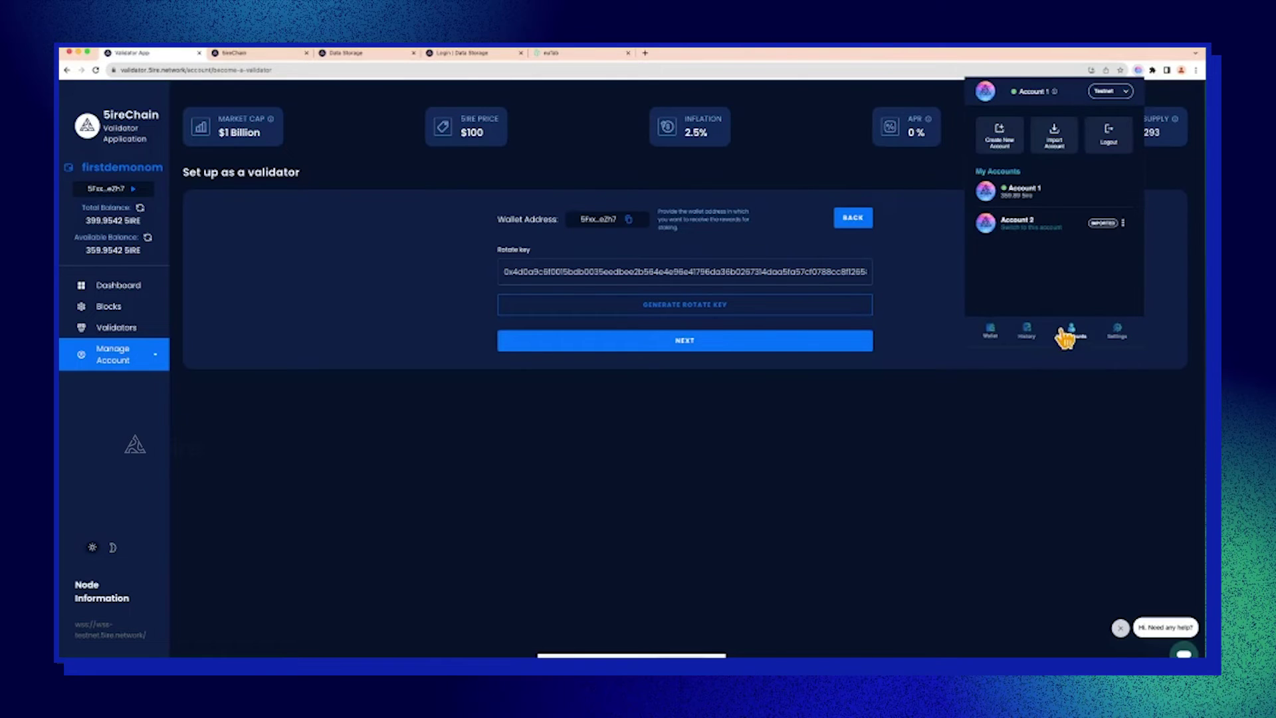
pyautogui.click(1022, 229)
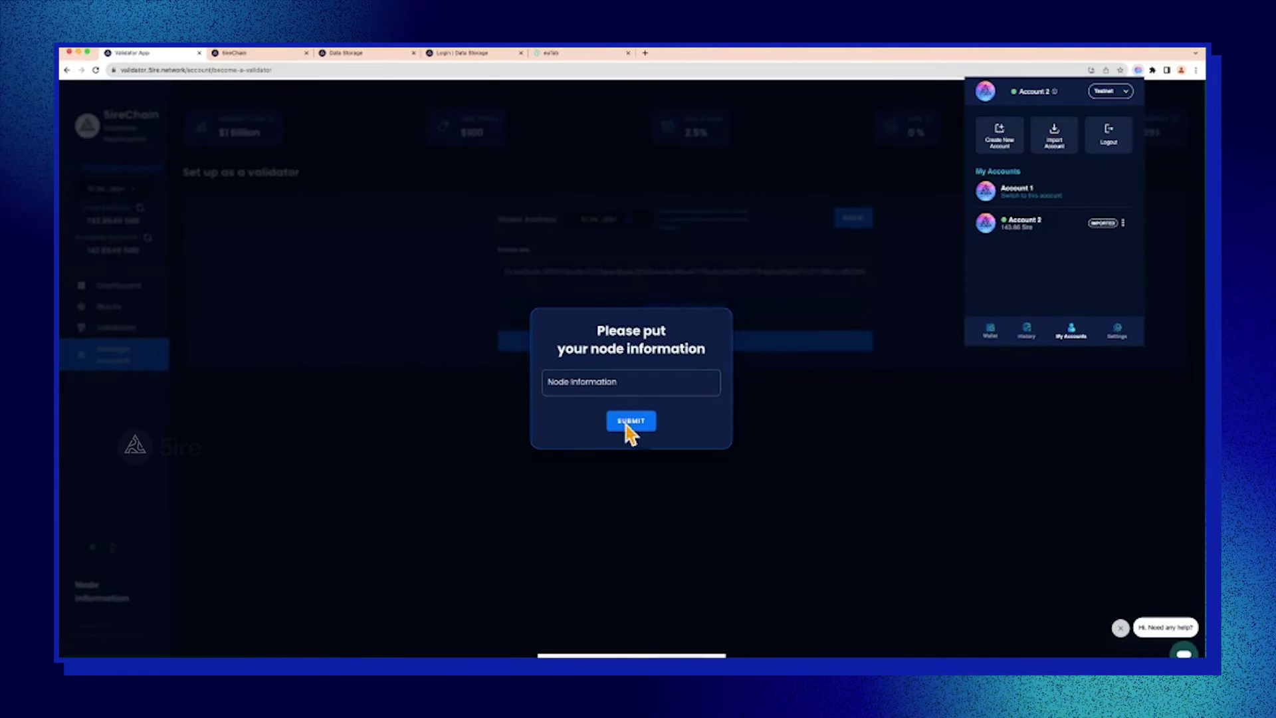
# Paste the wss testnet node URL into Node Information and submit it.
pyautogui.click(625, 384)
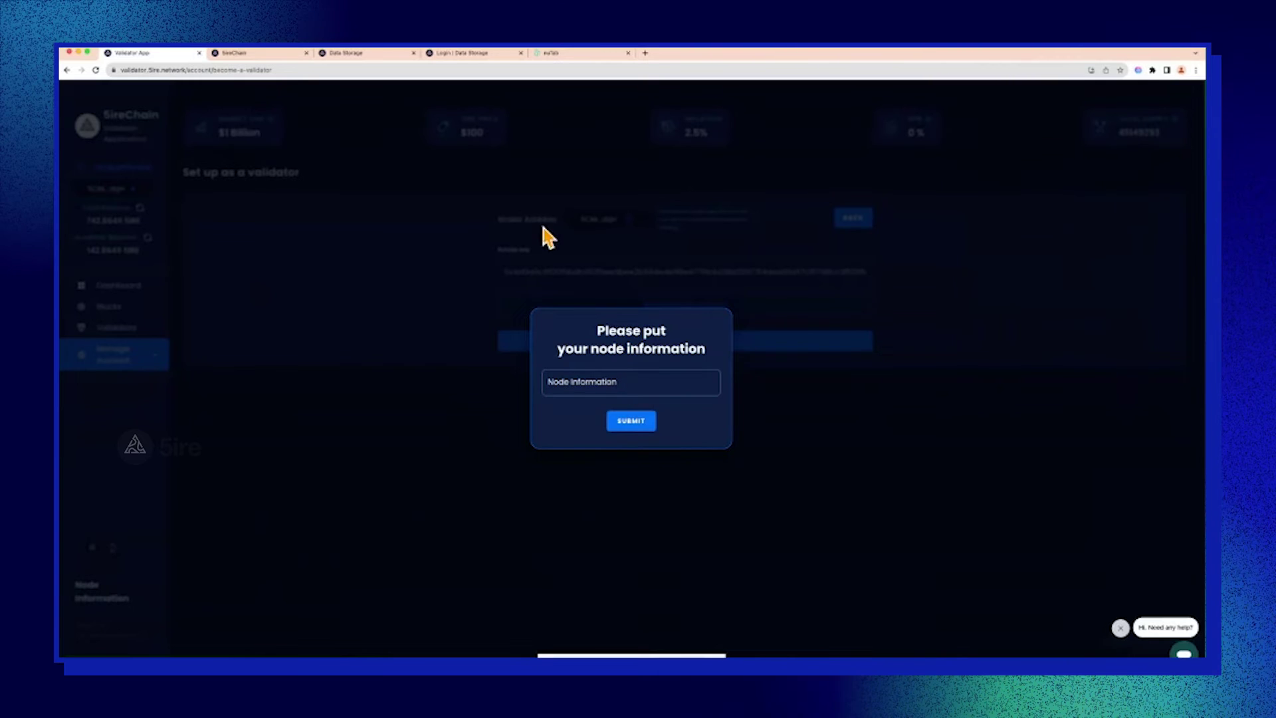
pyautogui.click(623, 385)
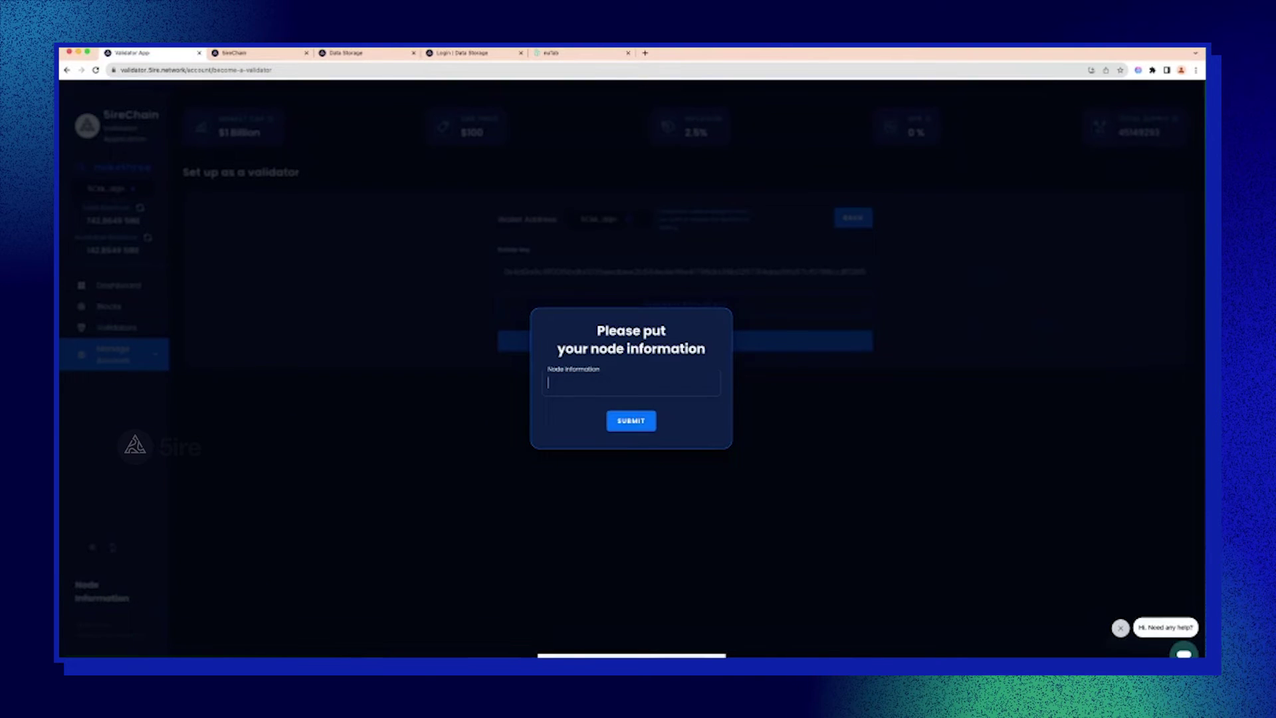
pyautogui.press('super+Tab')
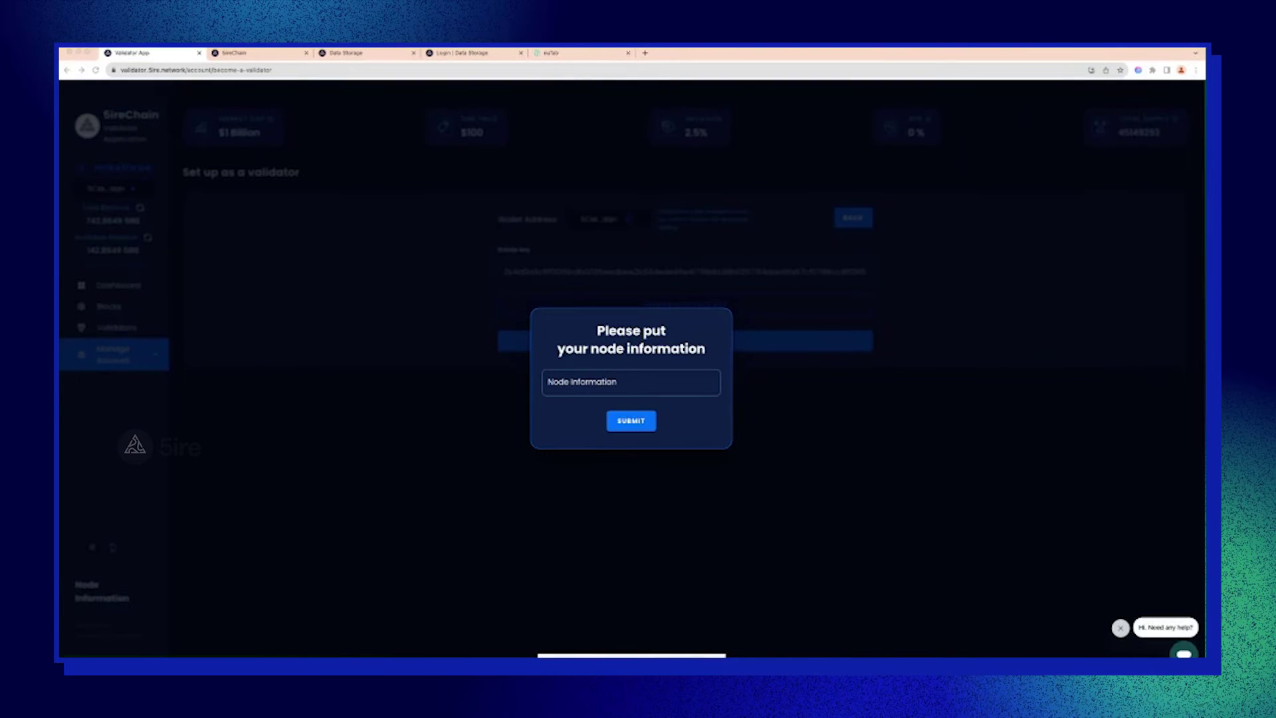
pyautogui.click(576, 380)
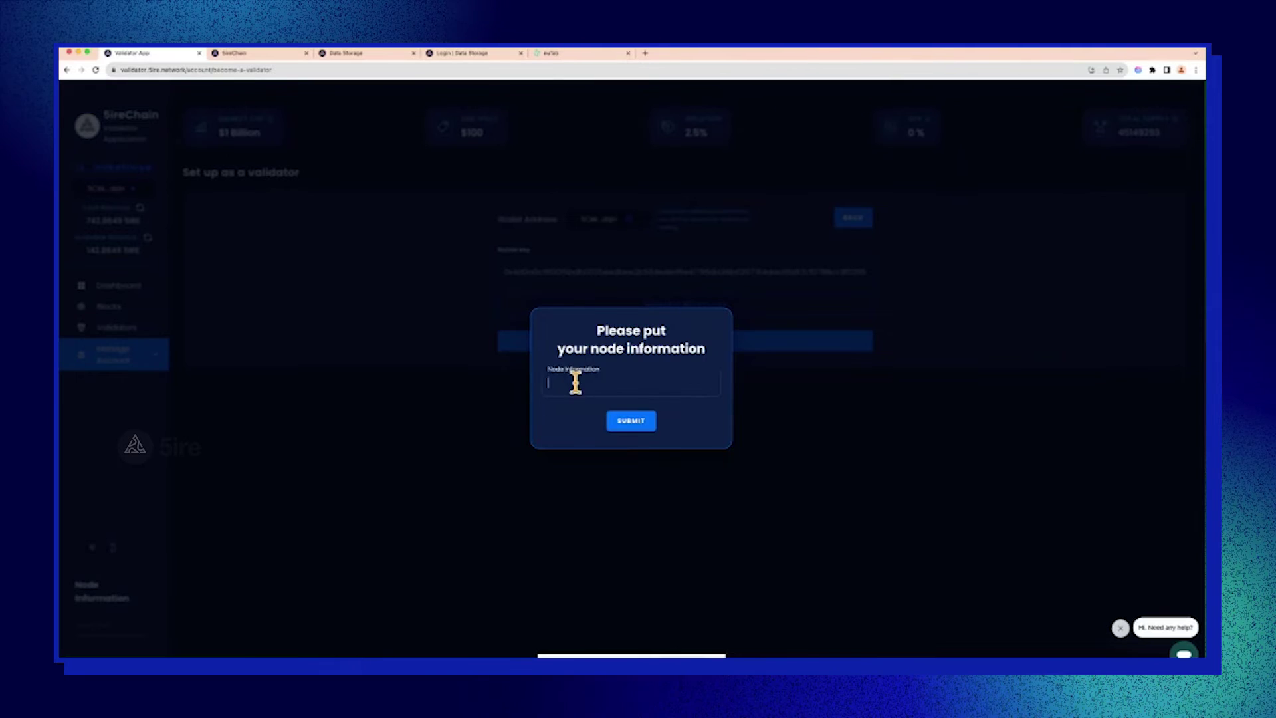
pyautogui.write('wss://wss-testnet.5ire.network/')
pyautogui.click(635, 424)
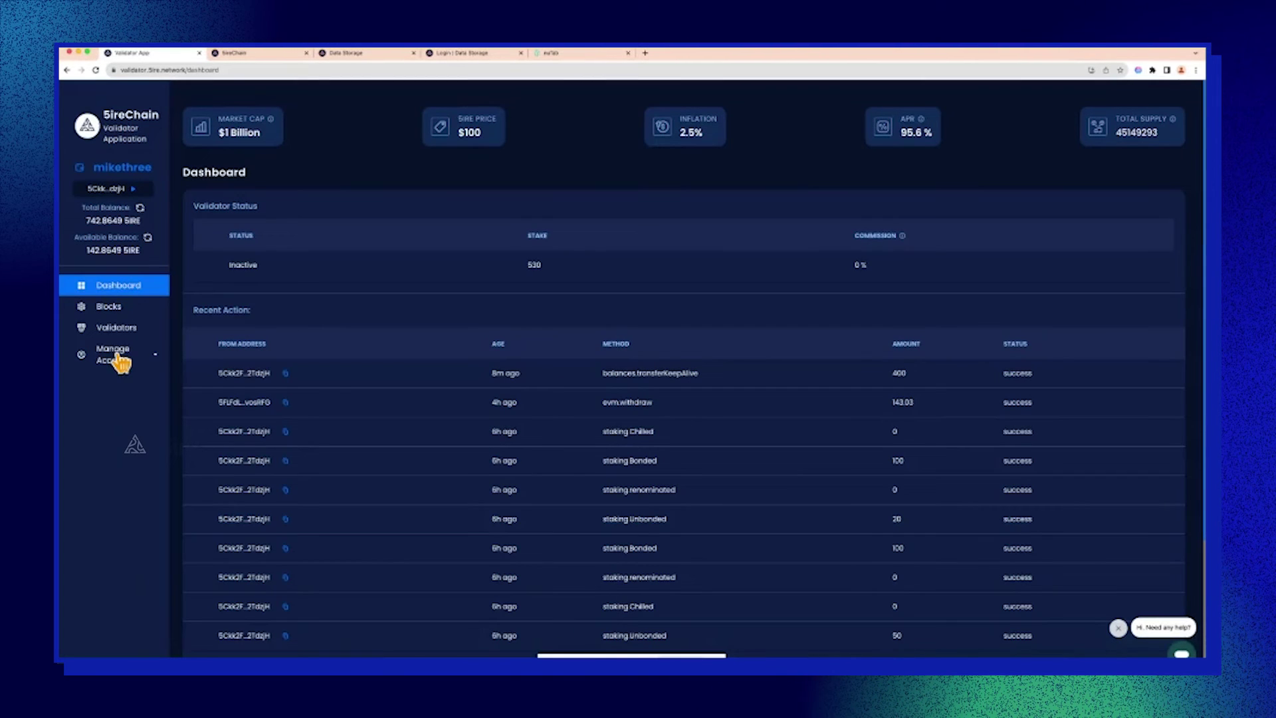
# Navigate through Manage Account and Account to the Funds page.
pyautogui.click(118, 357)
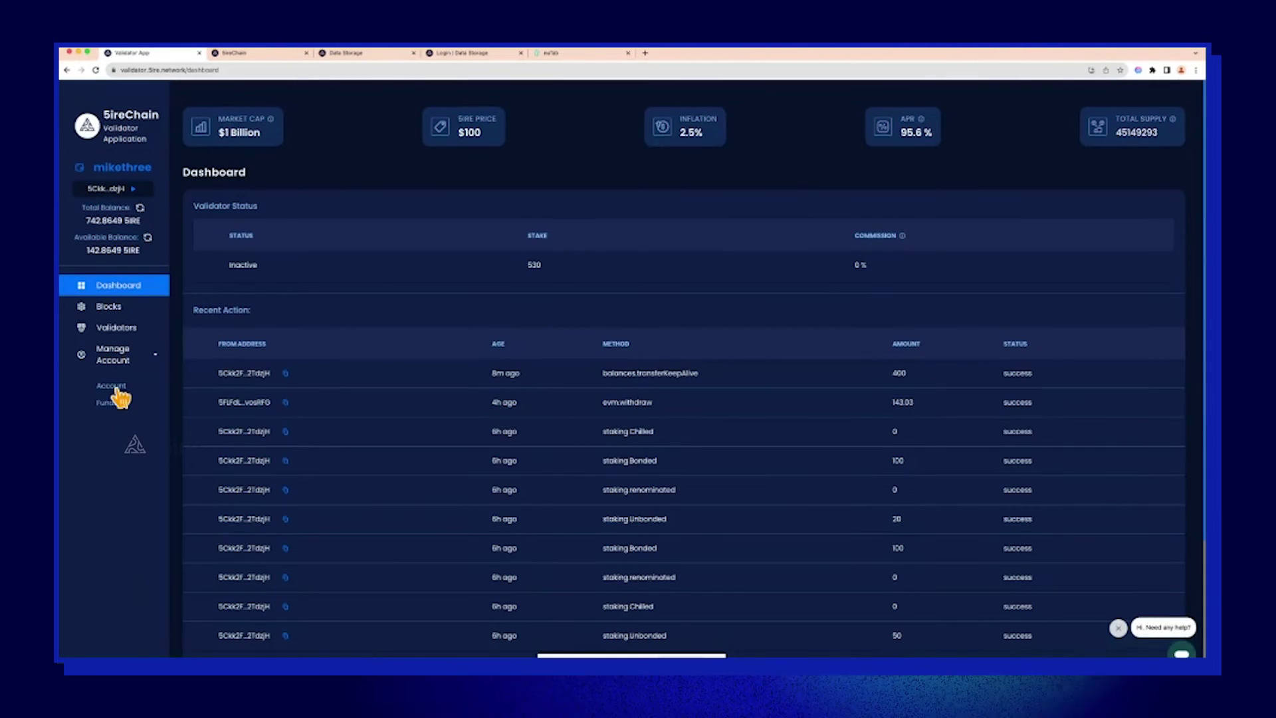
pyautogui.click(112, 386)
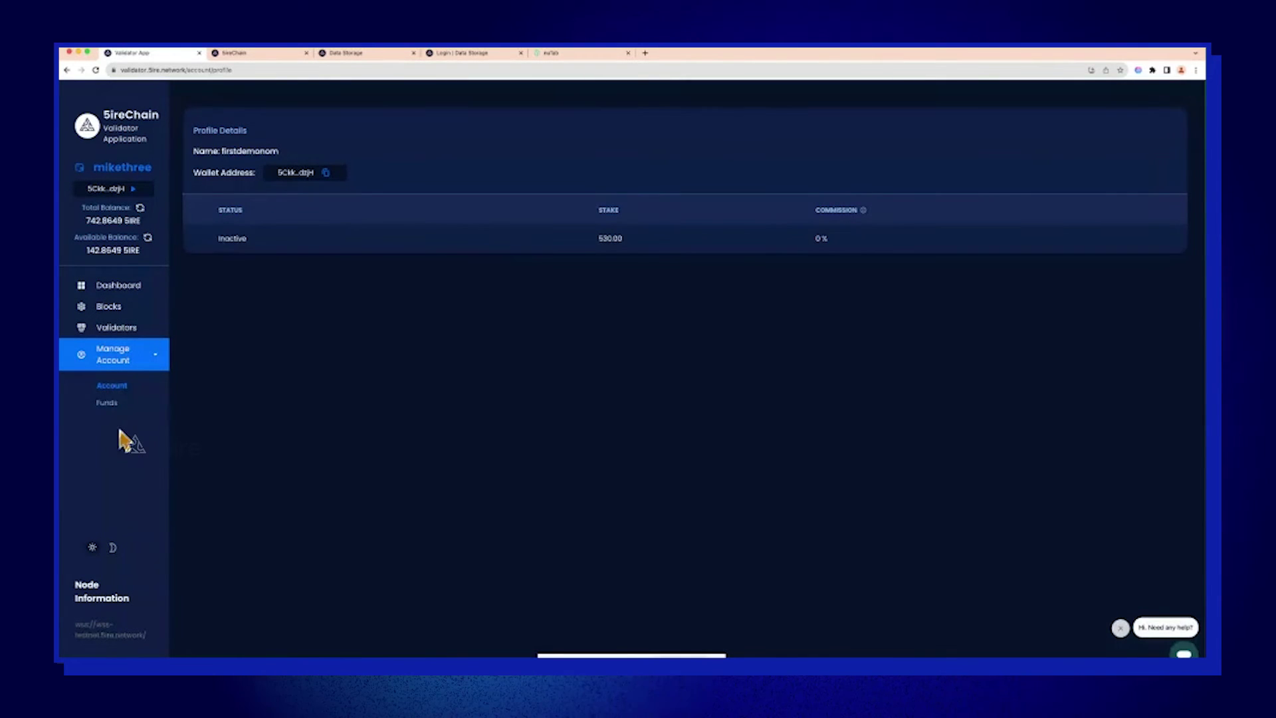
pyautogui.click(110, 405)
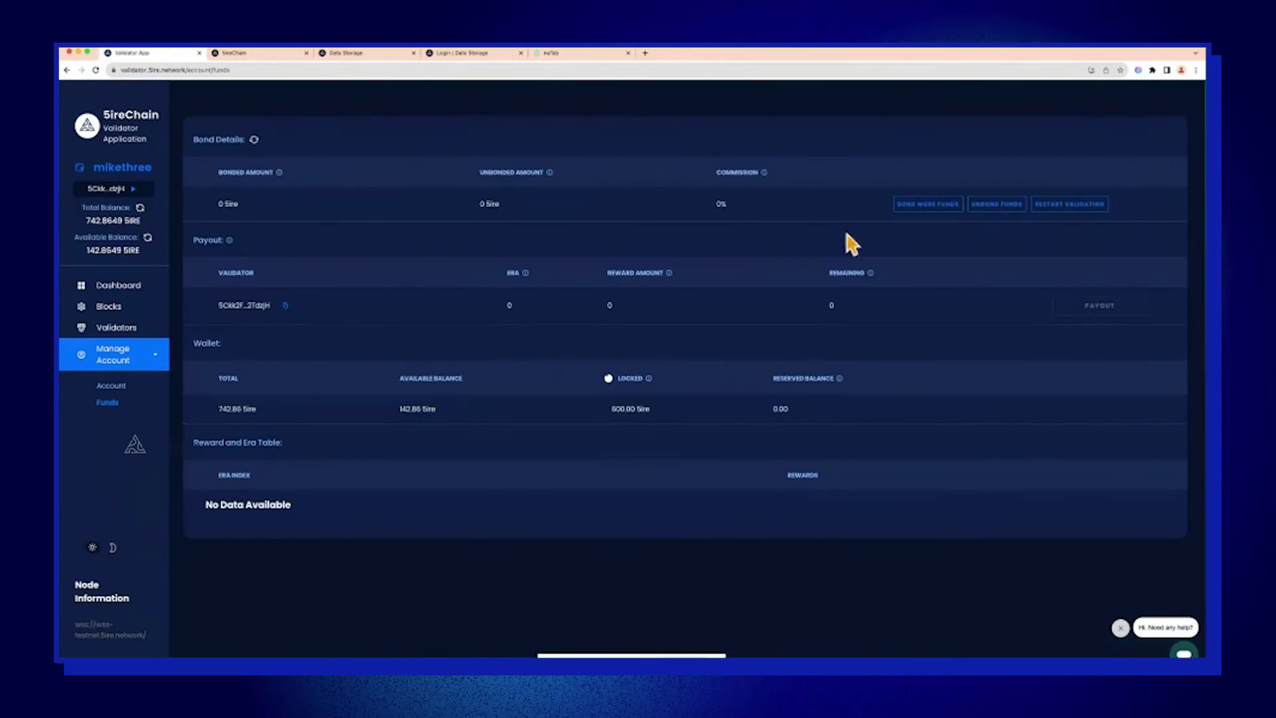
# Bond an additional 10 Sire, approve it in the wallet, and dismiss the status notice.
pyautogui.click(921, 211)
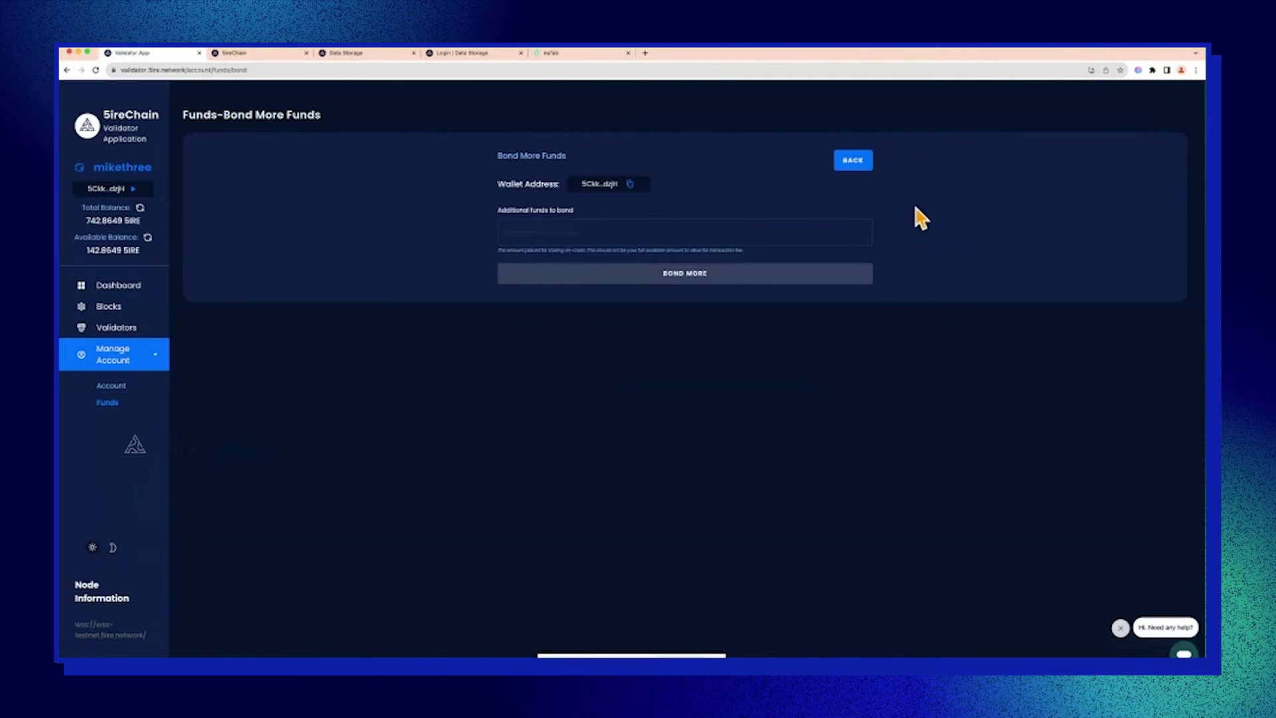
pyautogui.click(618, 240)
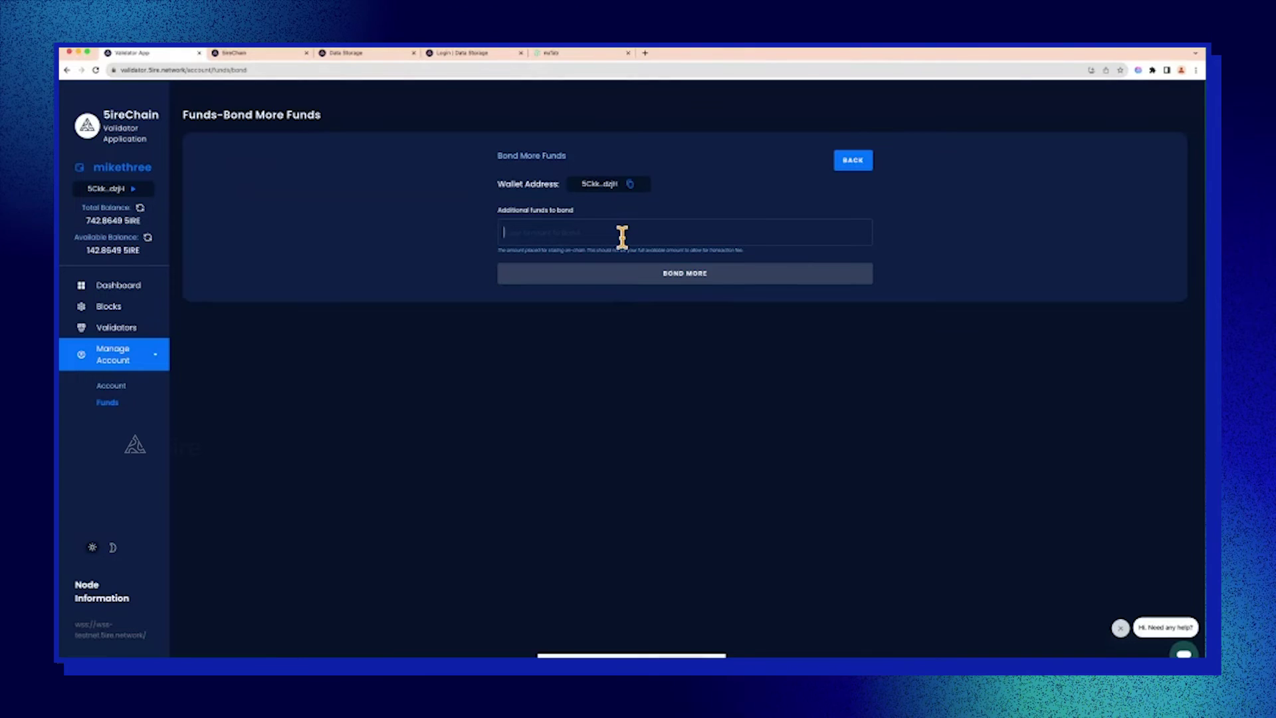
pyautogui.write('100')
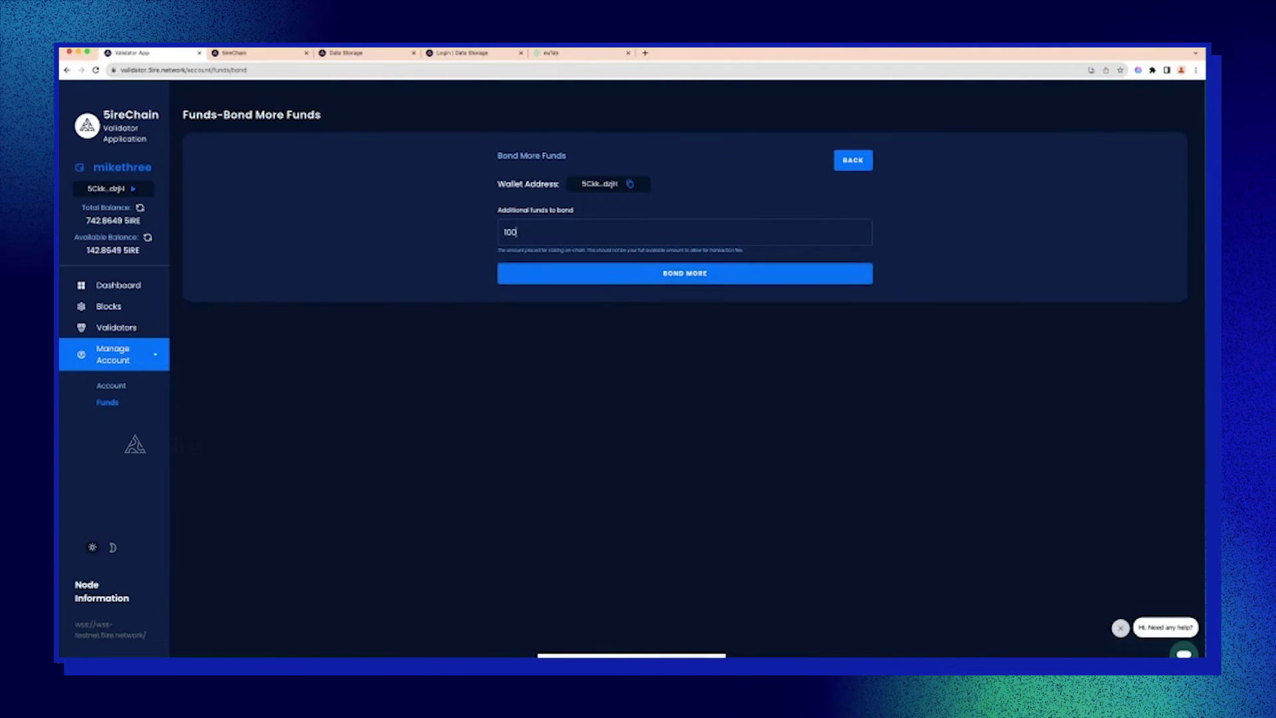
pyautogui.press('BackSpace')
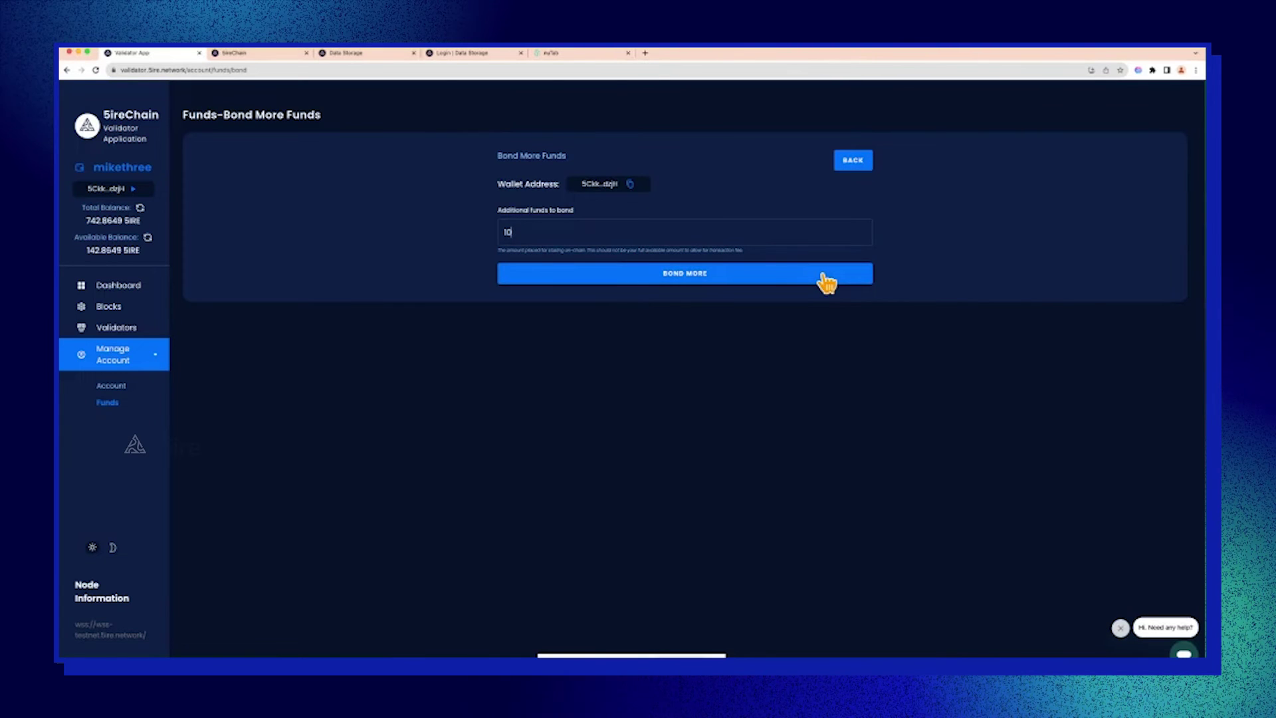
pyautogui.click(827, 279)
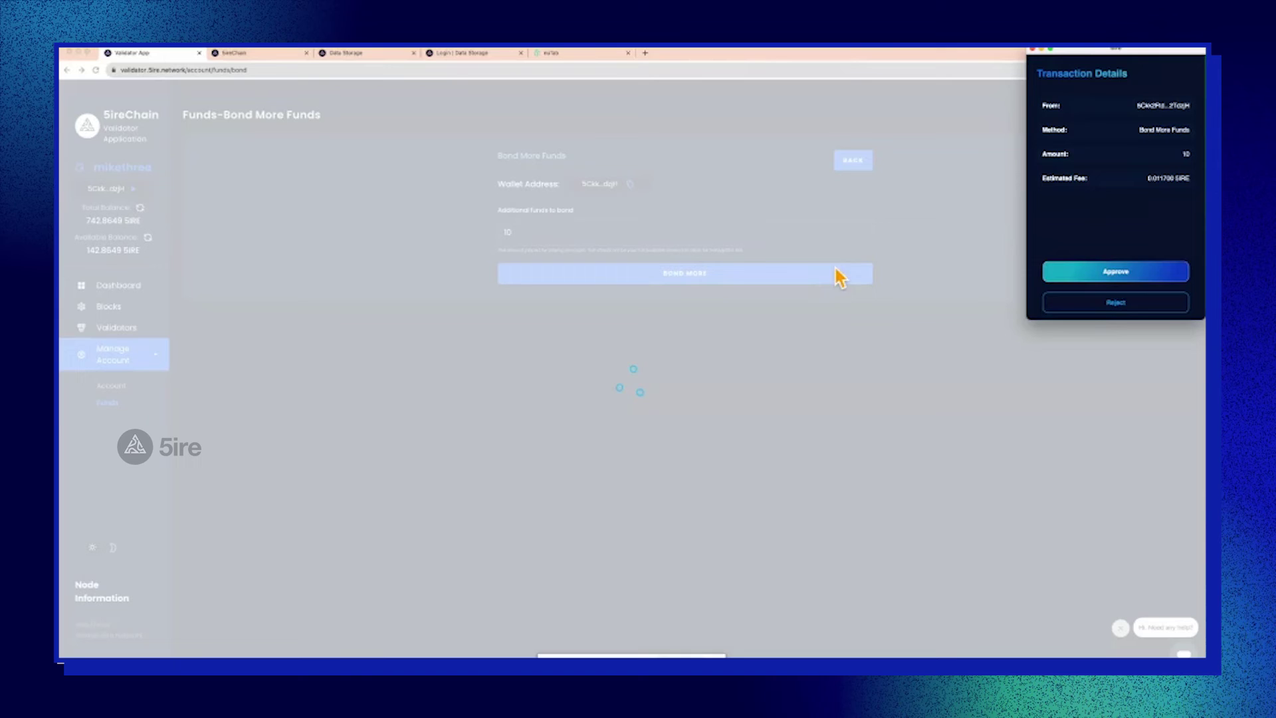
pyautogui.click(1095, 277)
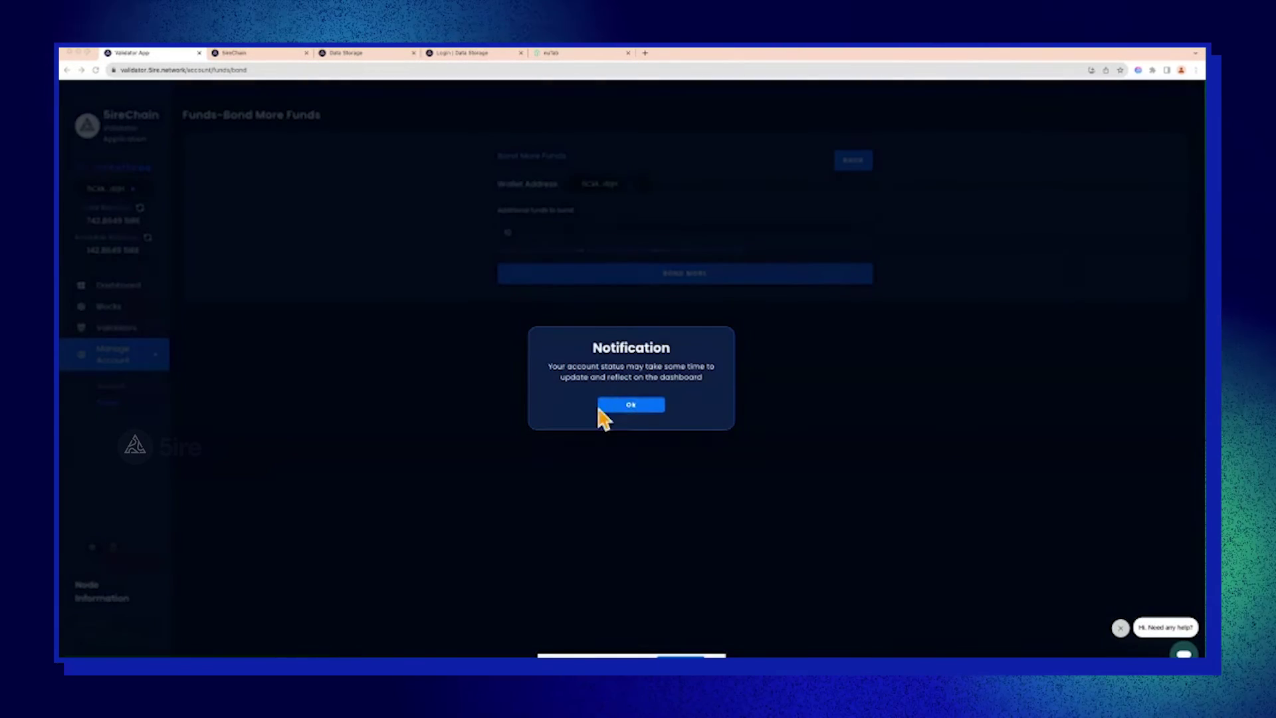
pyautogui.click(632, 406)
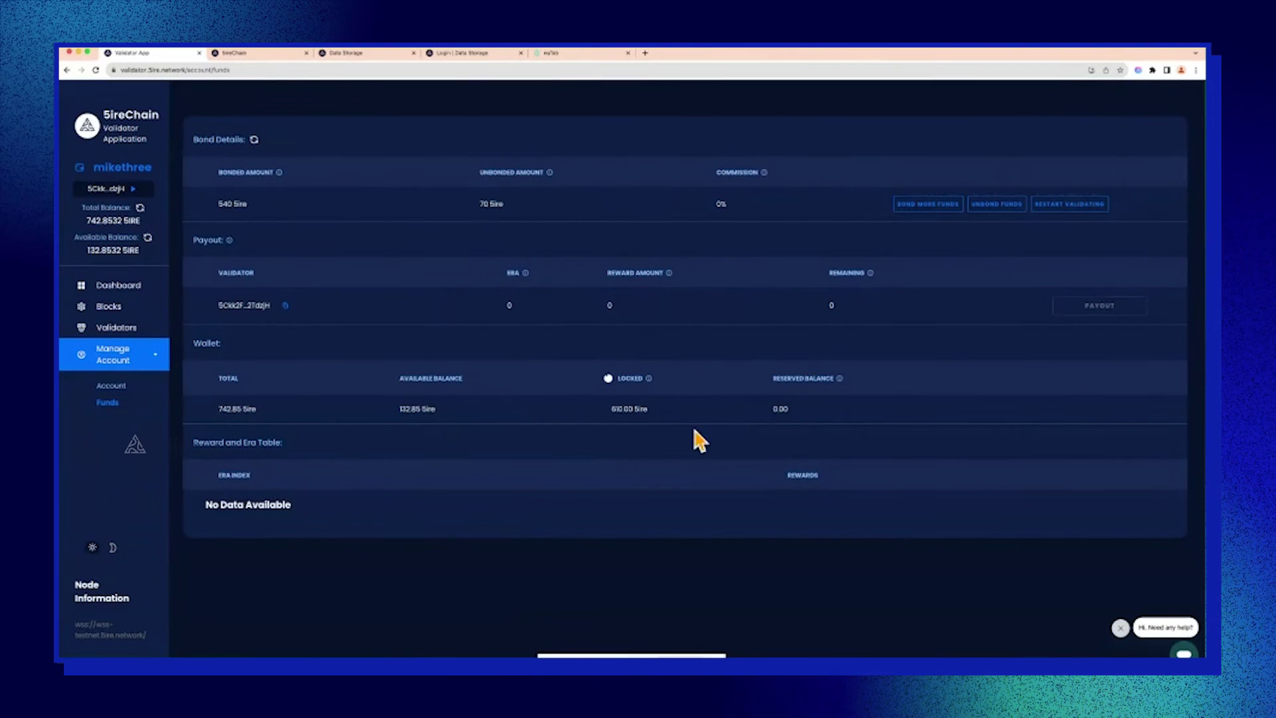
pyautogui.moveTo(609, 381)
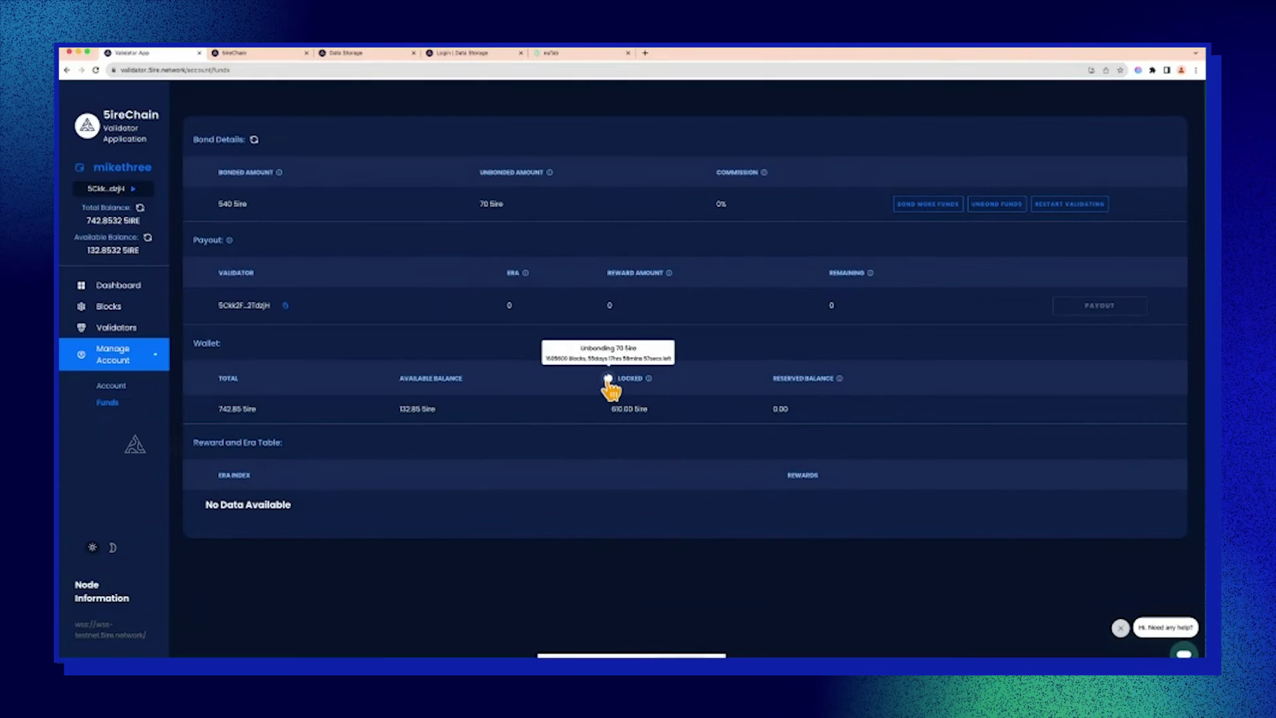